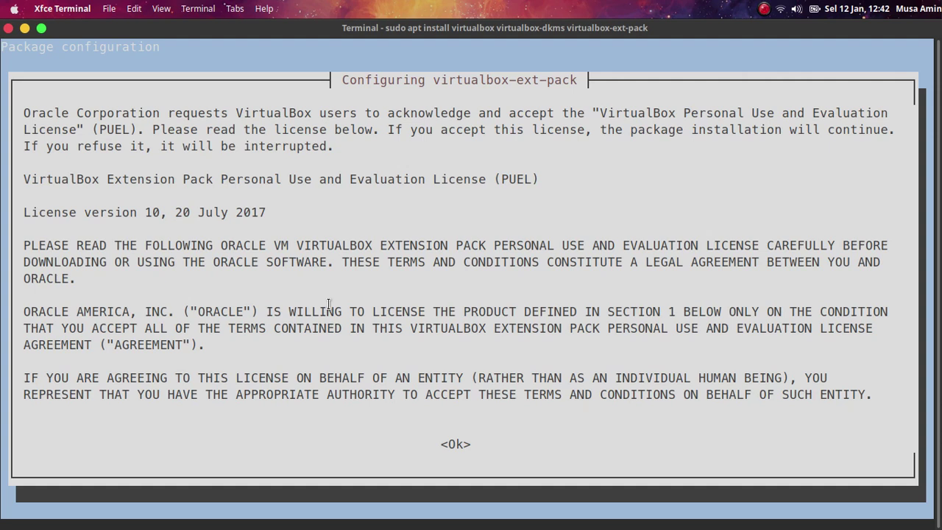
Acknowledge the virtualbox-ext-pack license text and accept the VirtualBox PUEL license terms to continue the package installation
key(Tab)
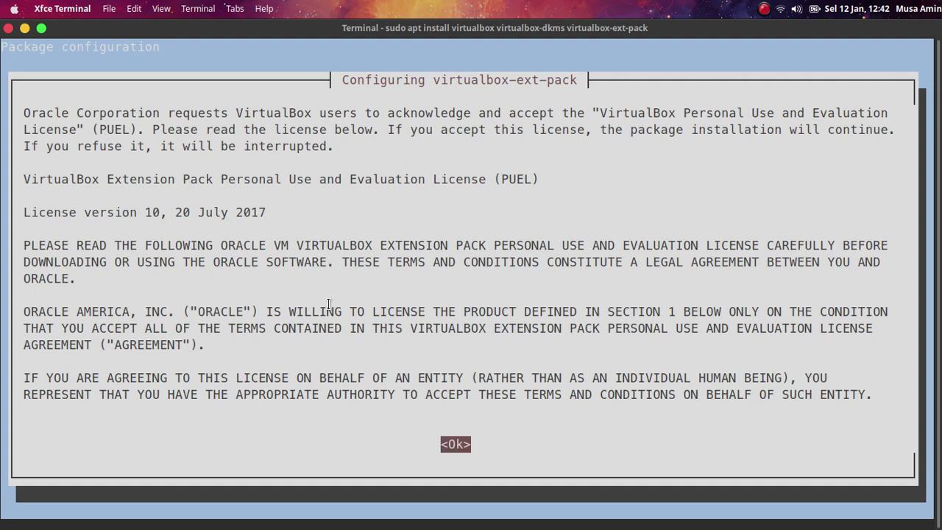
key(Return)
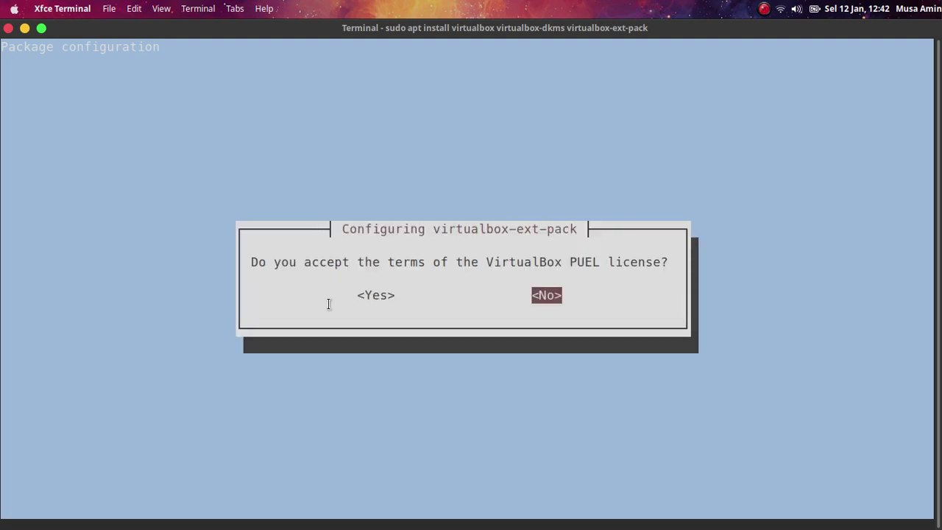
key(Left)
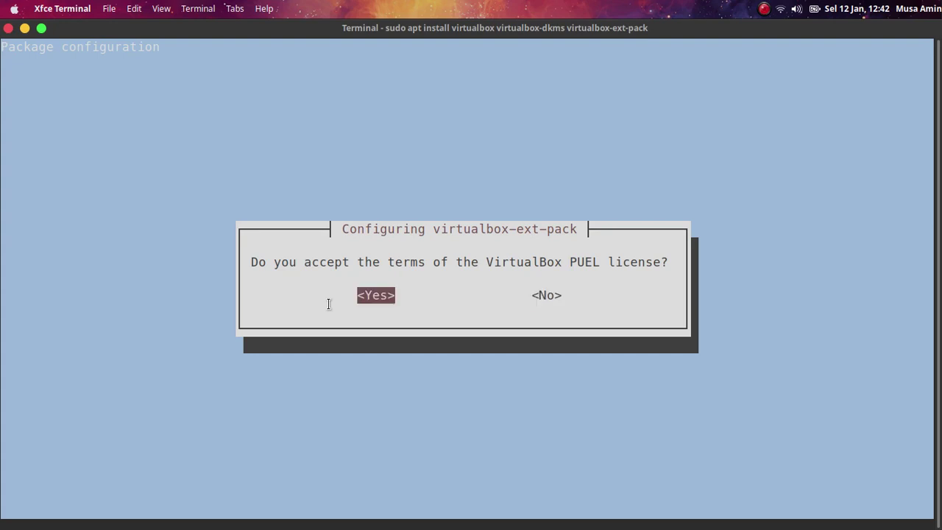
key(Return)
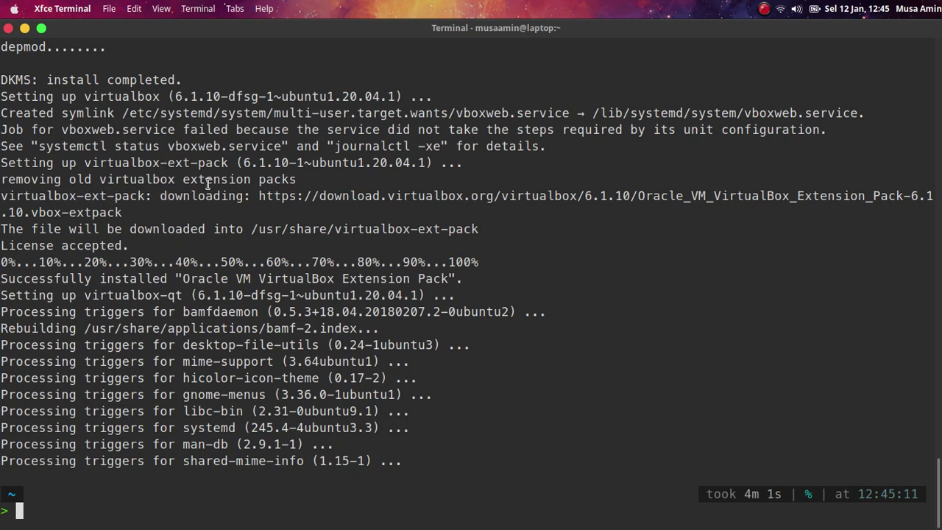
Clear the installation output from the terminal
drag(255, 193, 264, 205)
click(264, 206)
key(ctrl+l)
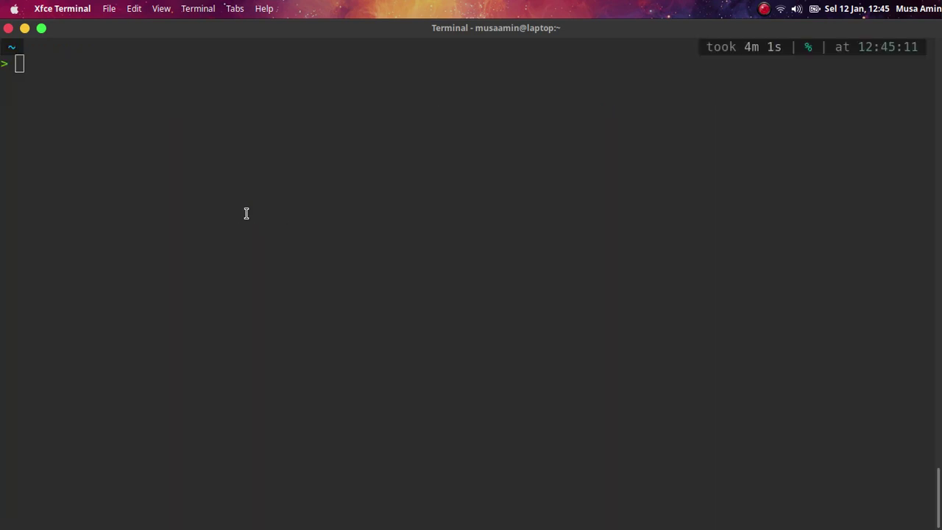
Switch to VirtualBox by searching the application launcher for "virtual", and maximize the manager window
key(ctrl+space)
text(virtual)
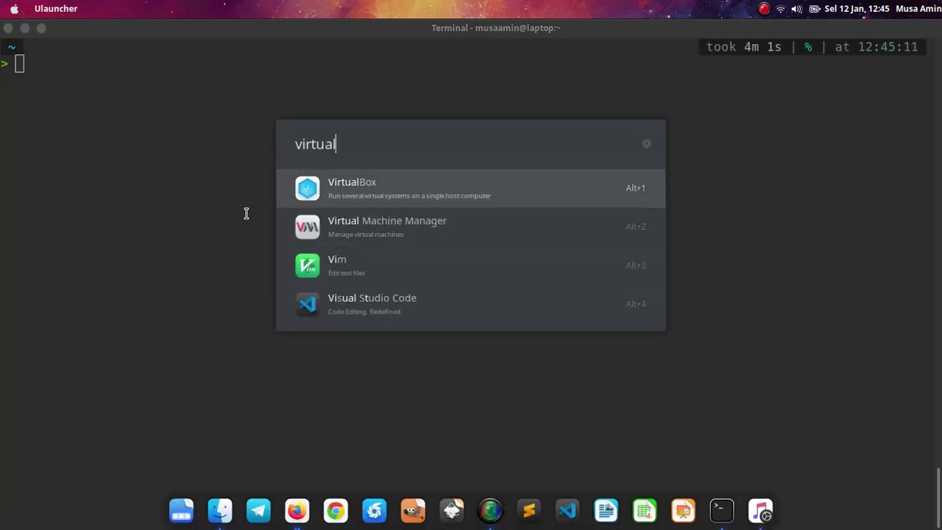
key(Return)
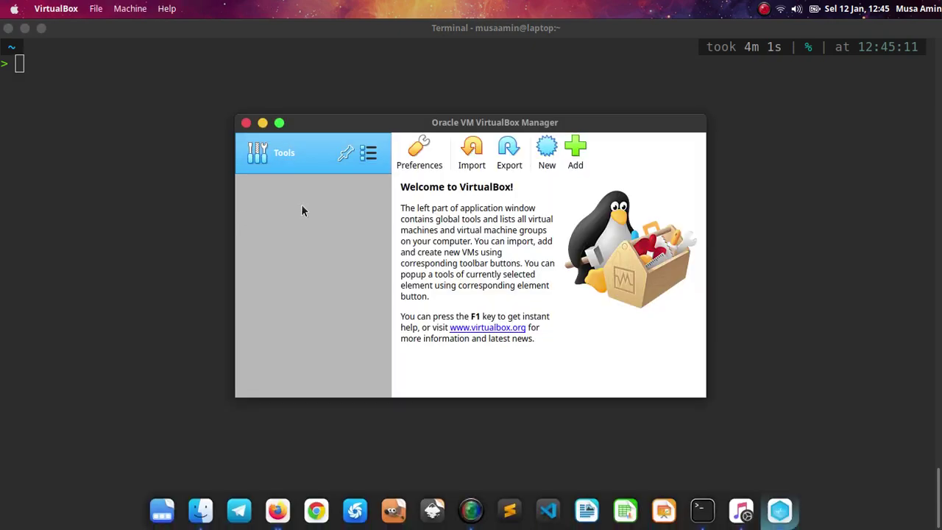
click(279, 124)
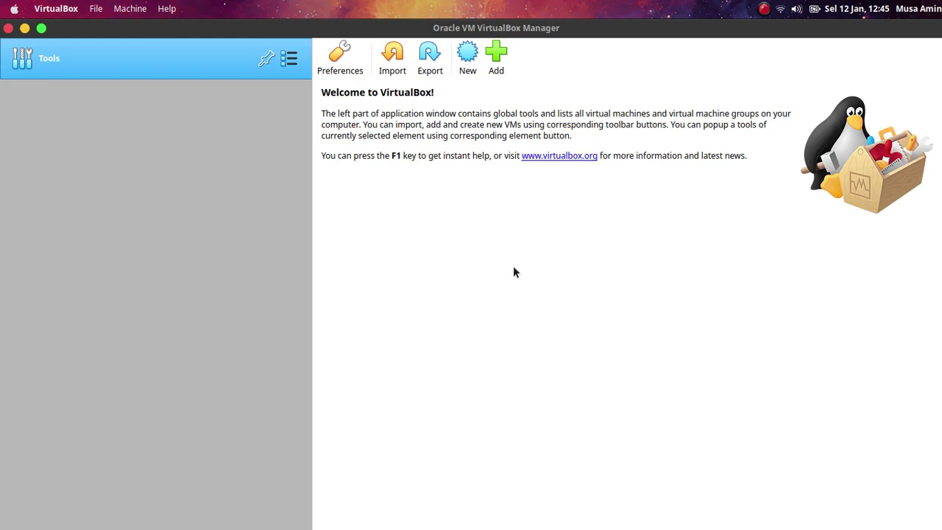
Check the installed VirtualBox version in its About information and close it
click(166, 9)
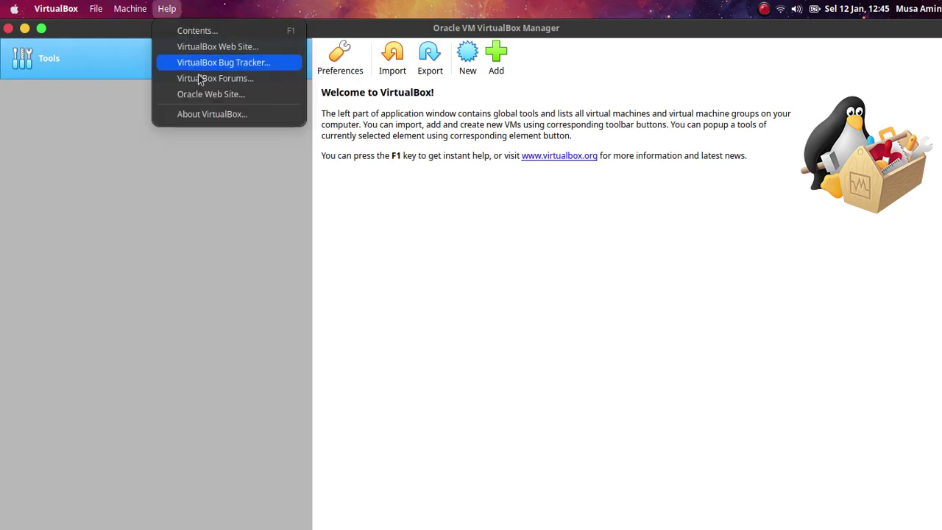
click(221, 115)
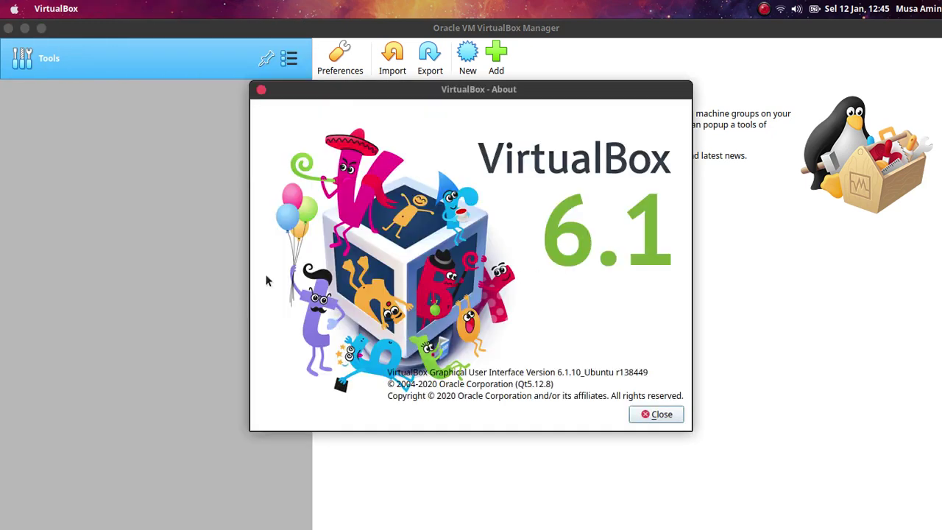
click(661, 415)
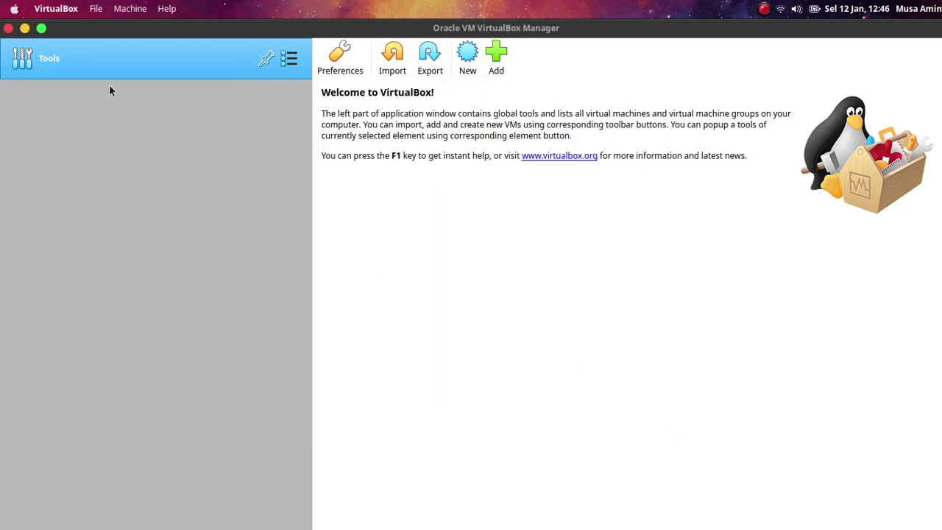
Set the default machine folder in the preferences to the vbox folder on the devops drive
click(95, 9)
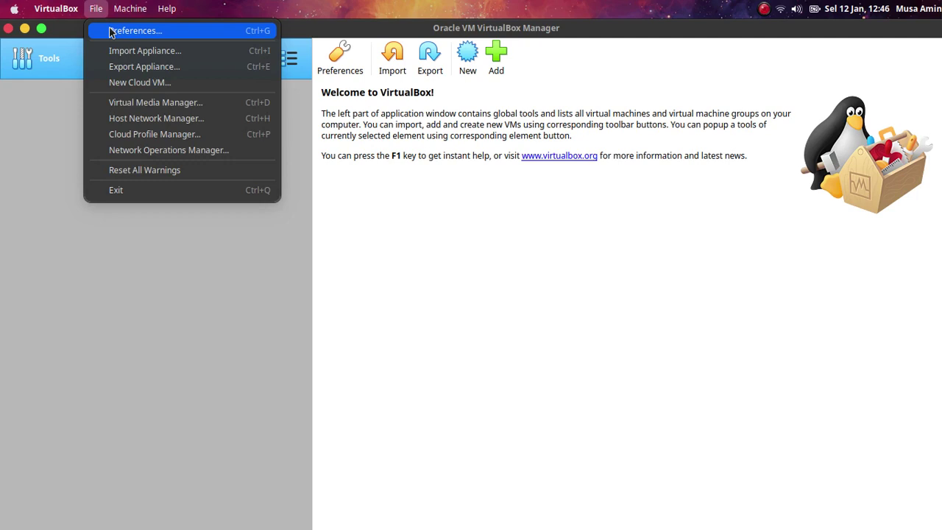
click(111, 30)
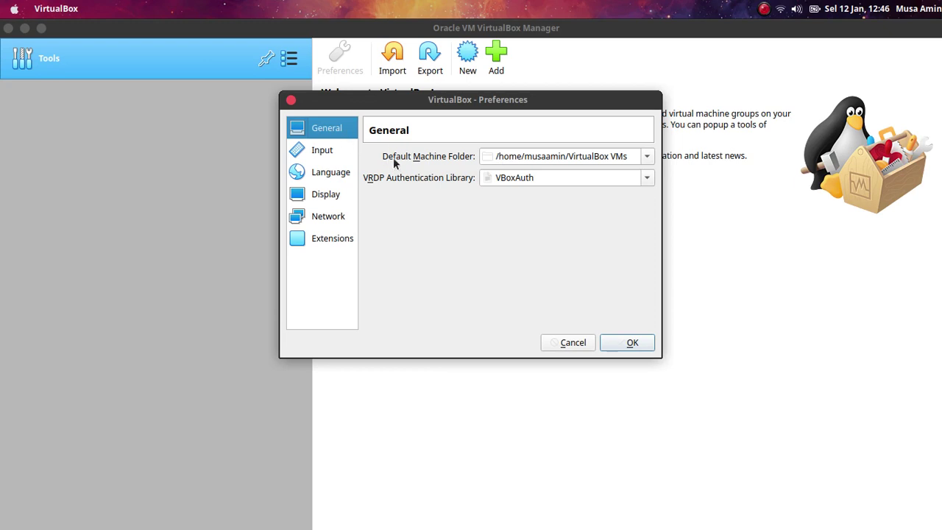
click(505, 160)
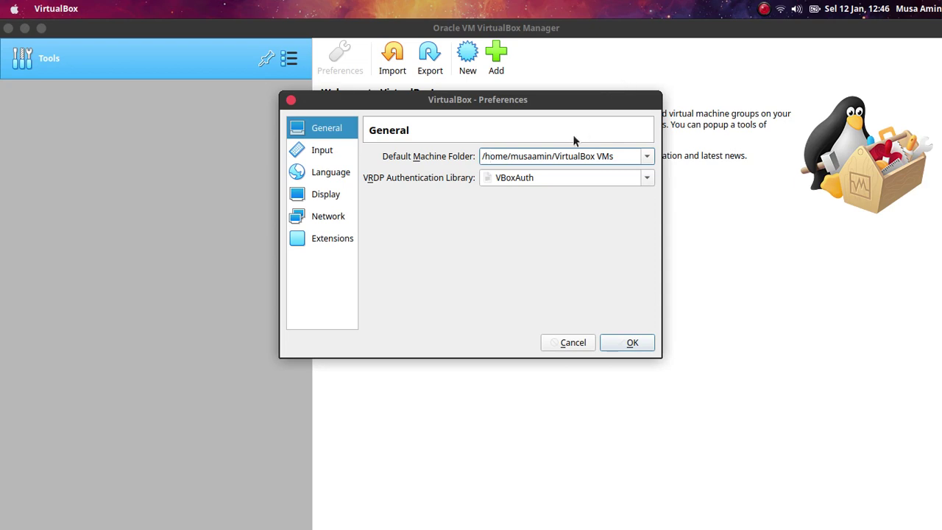
click(556, 166)
click(647, 163)
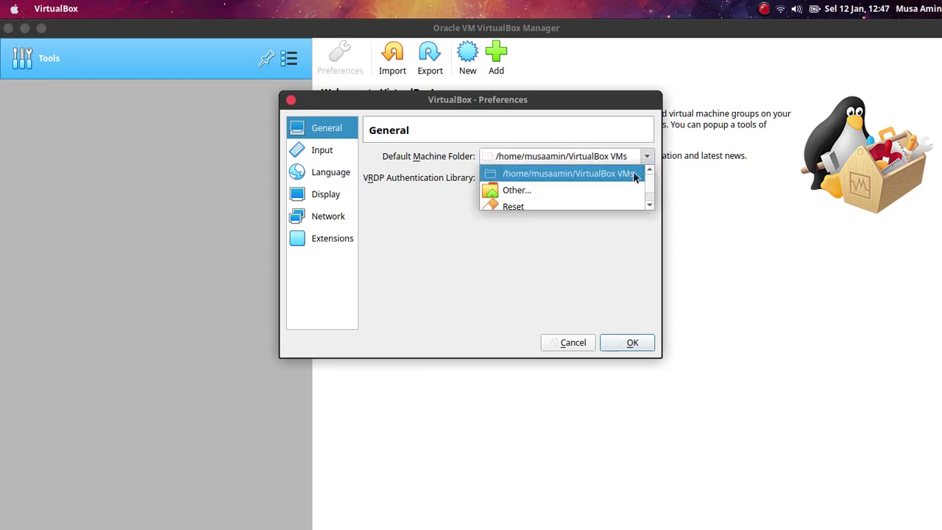
click(610, 192)
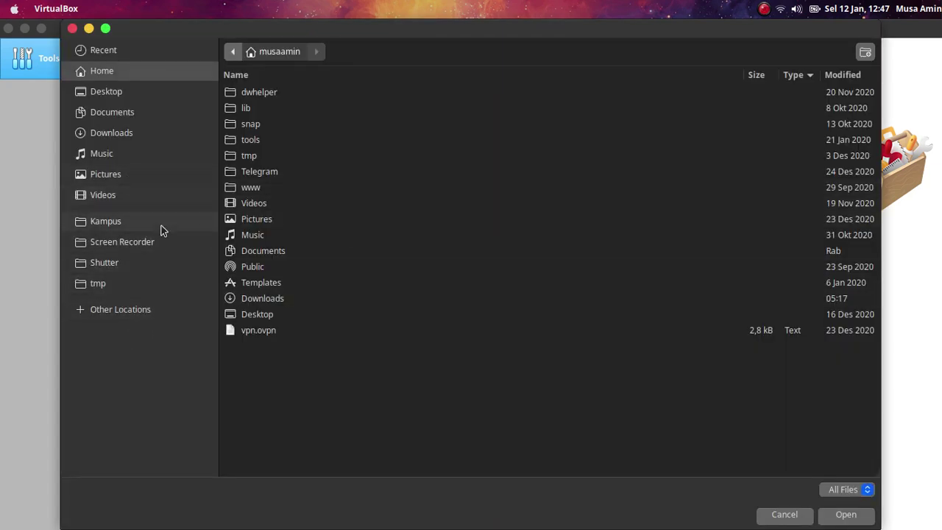
click(142, 310)
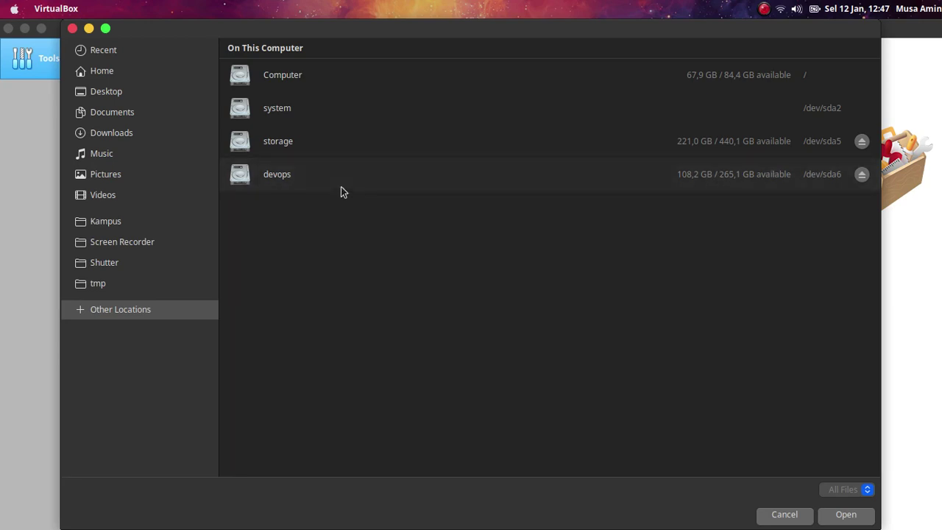
click(245, 179)
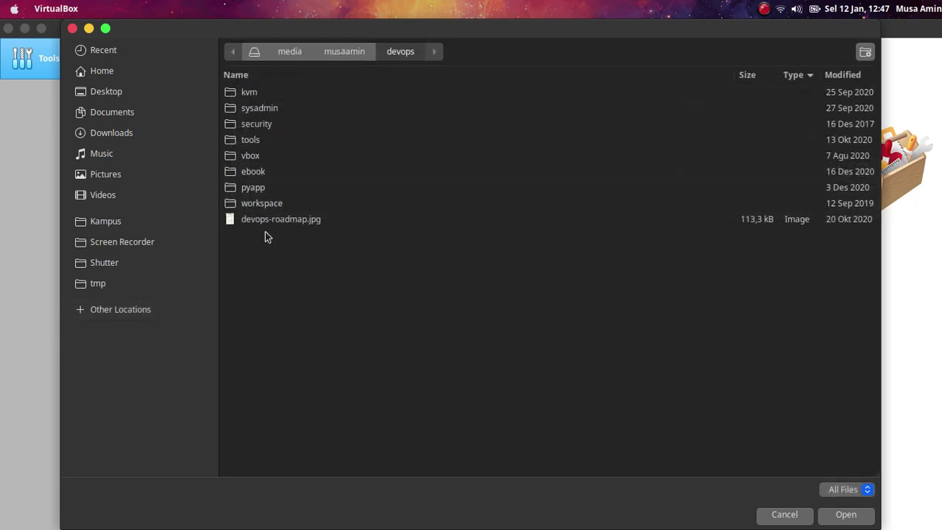
double_click(266, 159)
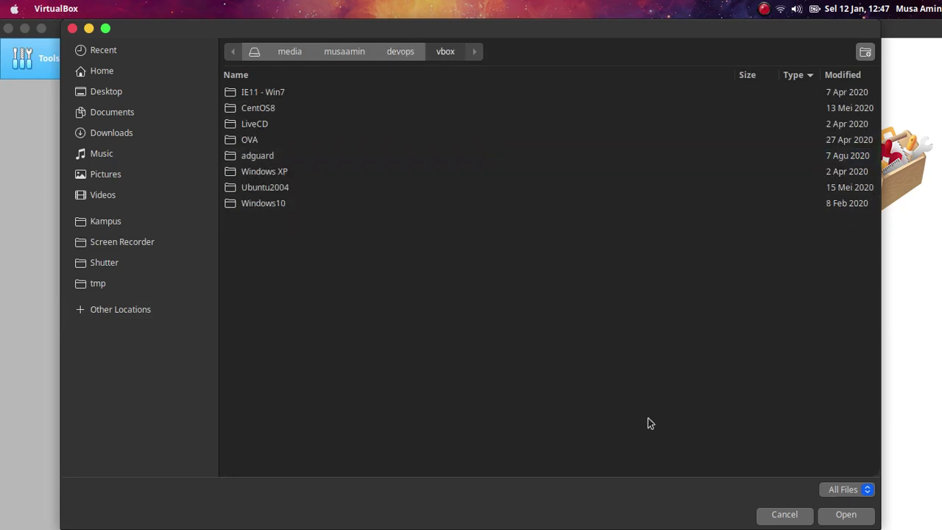
click(839, 515)
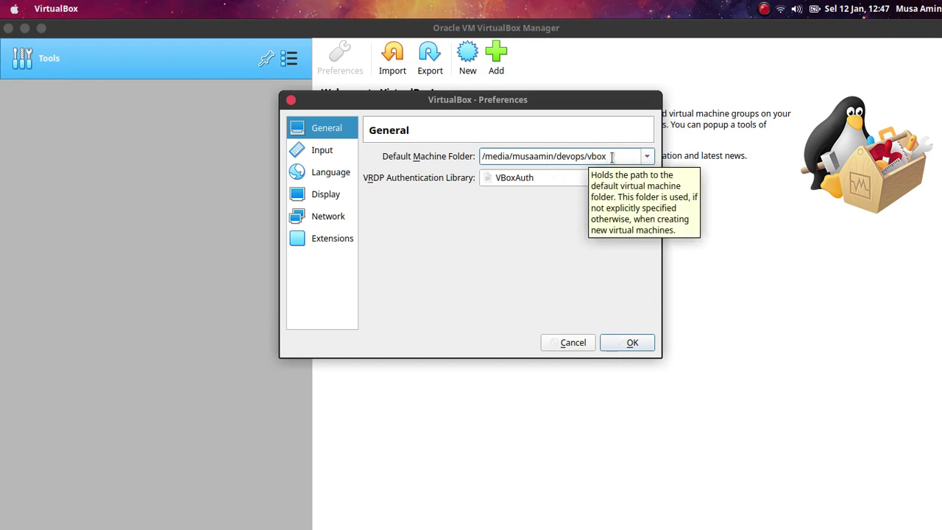
Review the Input, Language, Display, Network and Extensions preferences, and save the preferences
click(331, 153)
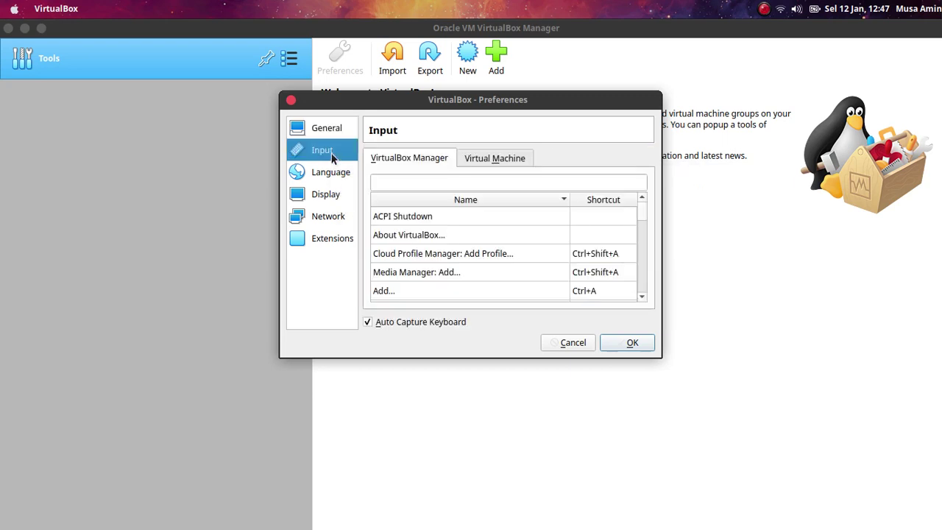
click(331, 174)
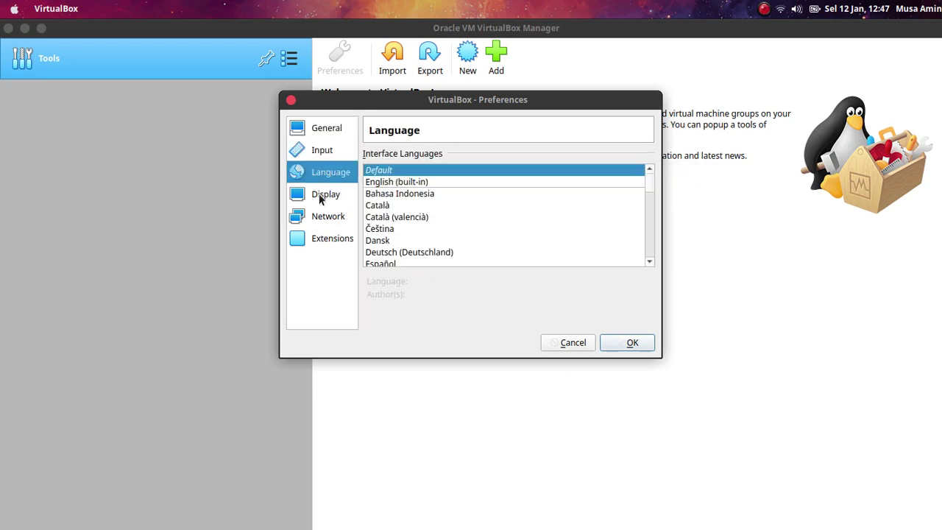
click(319, 194)
click(316, 217)
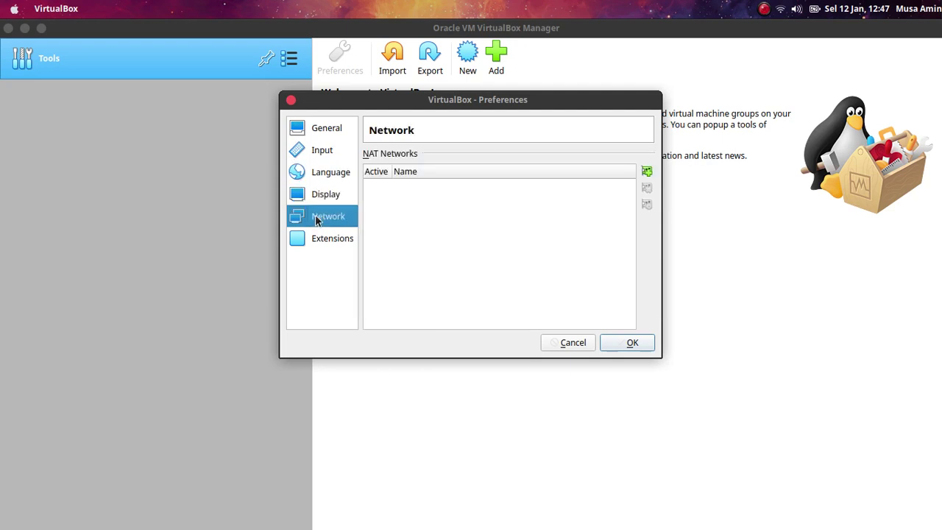
click(313, 240)
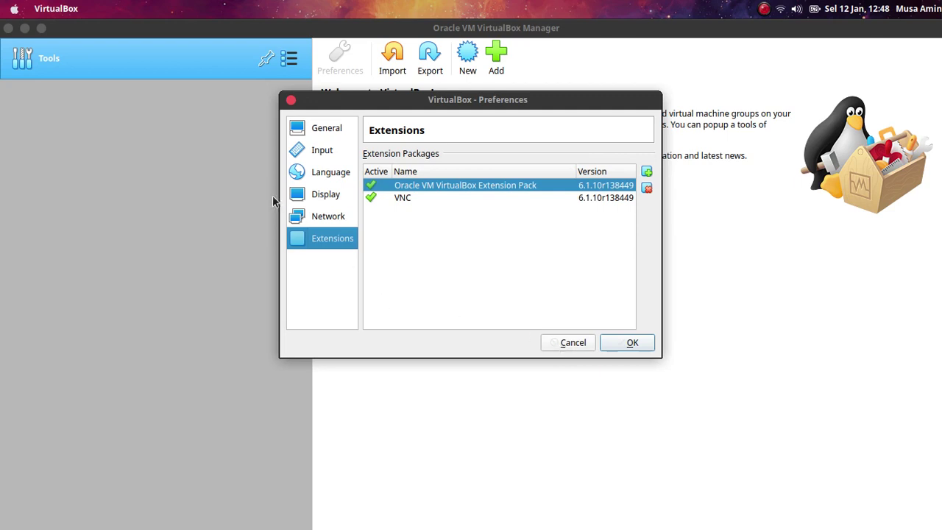
click(567, 350)
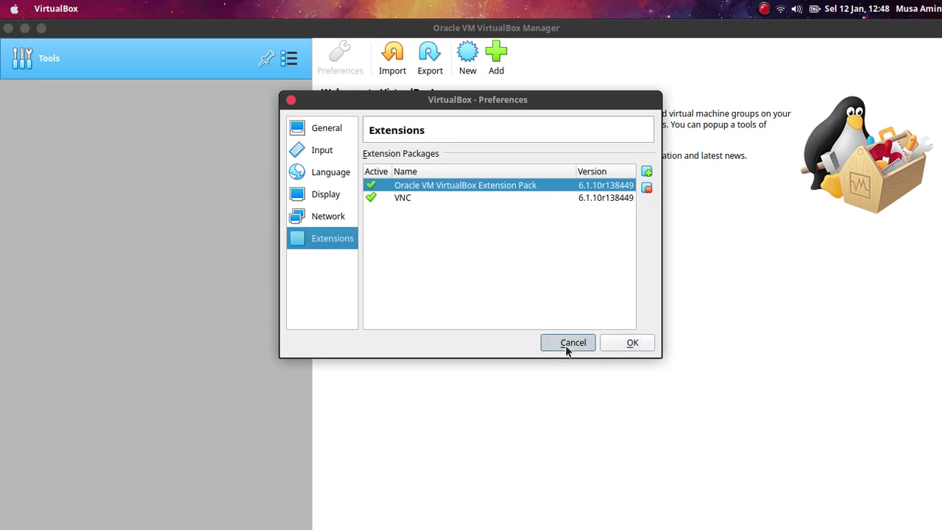
click(618, 349)
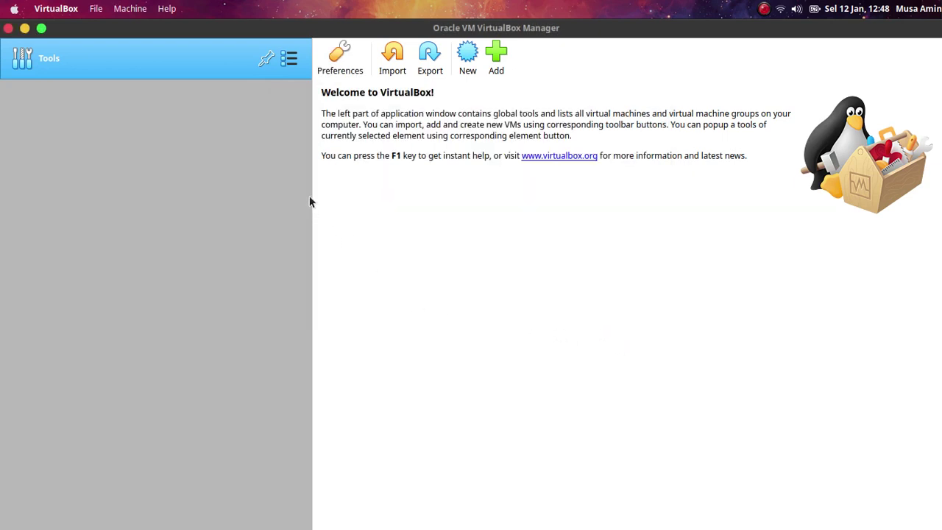
Examine the hard disk and optical disk lists in the Media tool
click(291, 70)
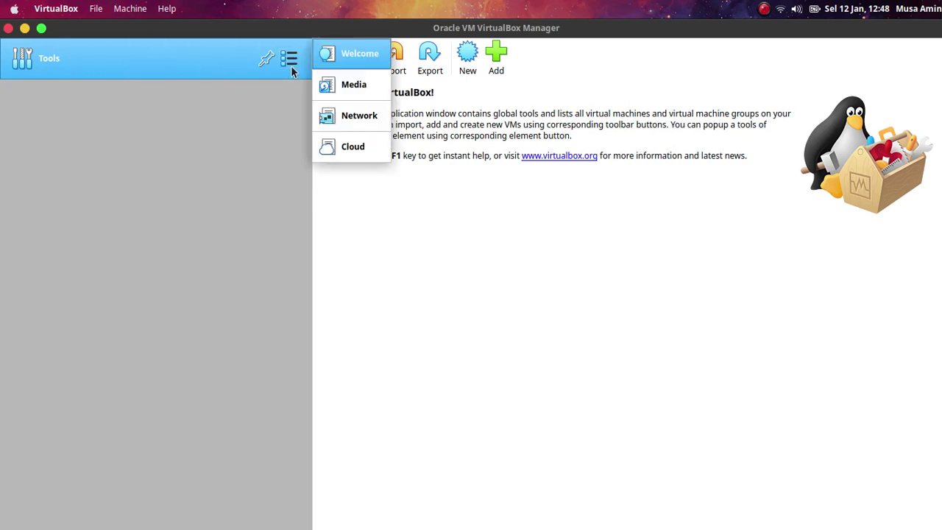
click(284, 139)
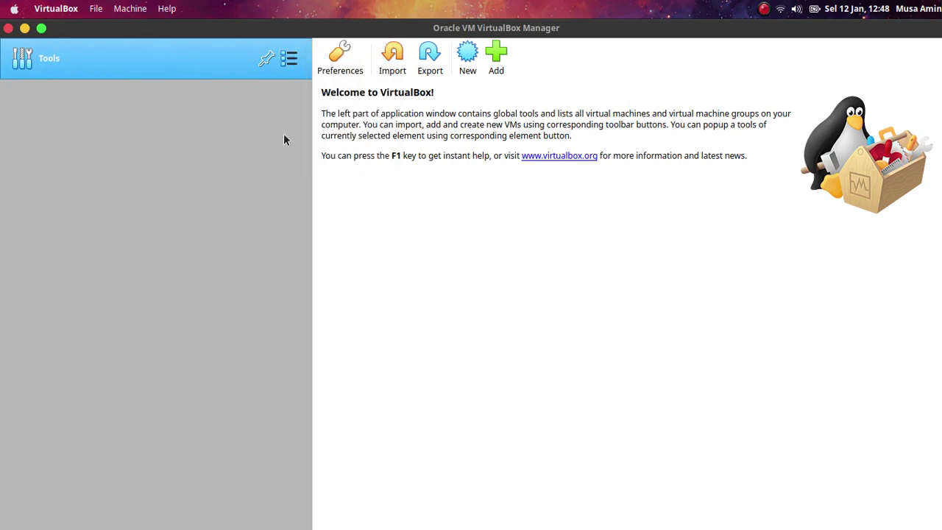
click(289, 59)
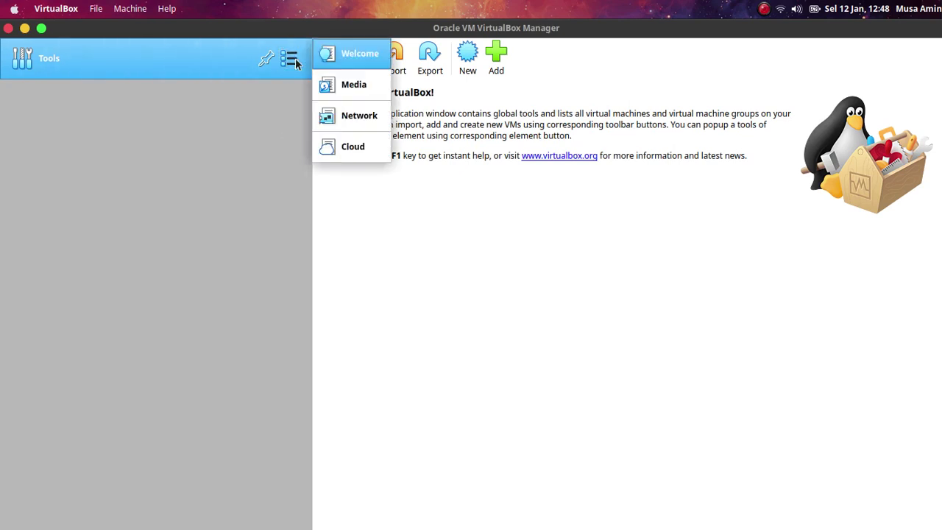
click(353, 85)
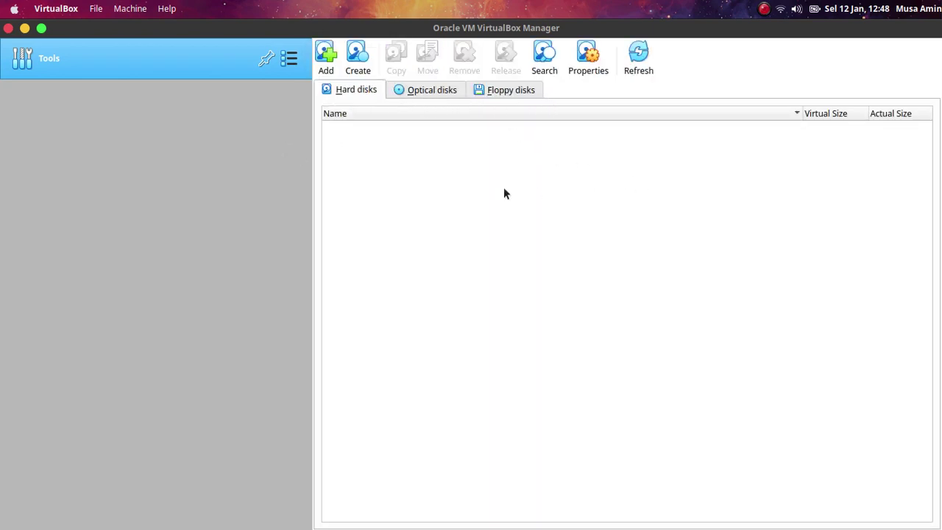
click(426, 92)
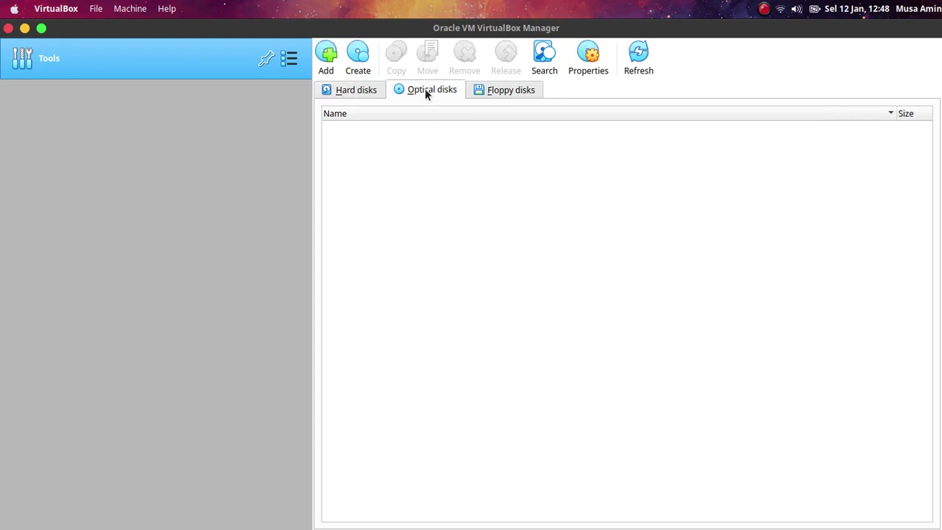
click(365, 93)
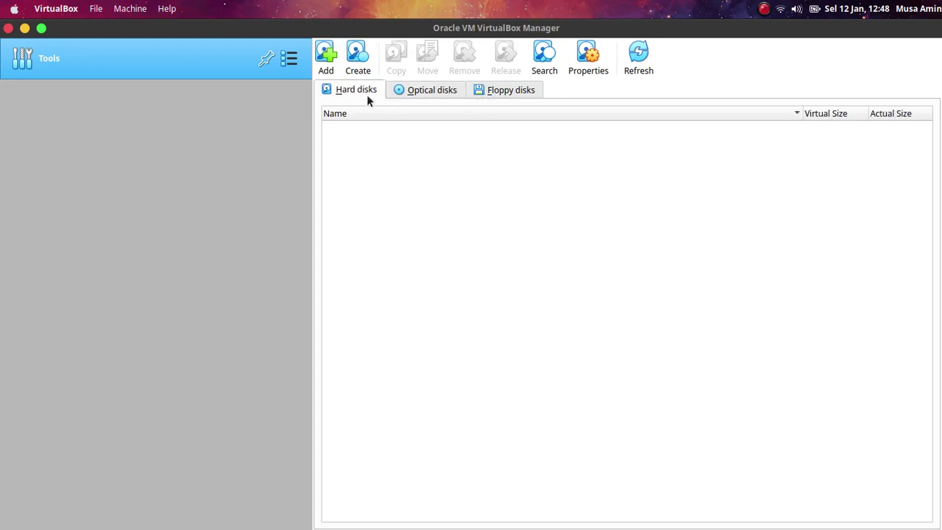
Create a new host-only network in the Network tool
click(299, 68)
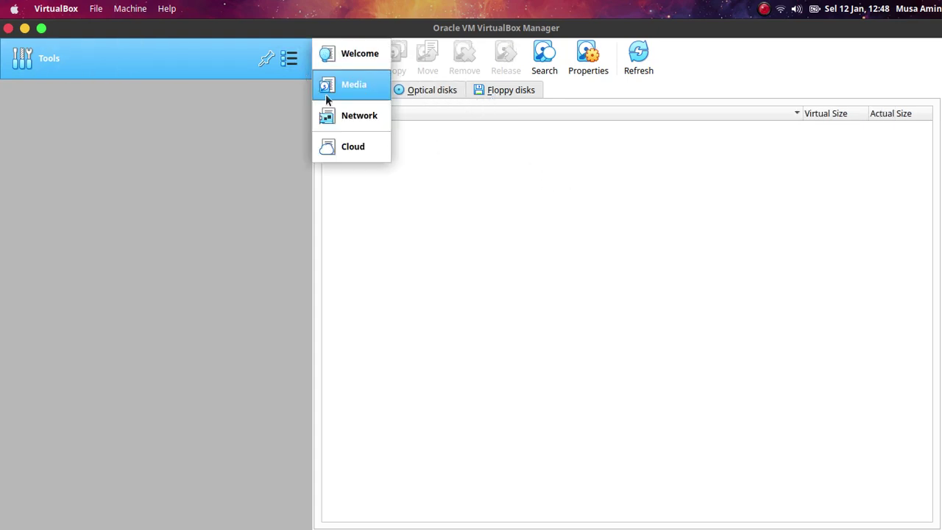
click(340, 119)
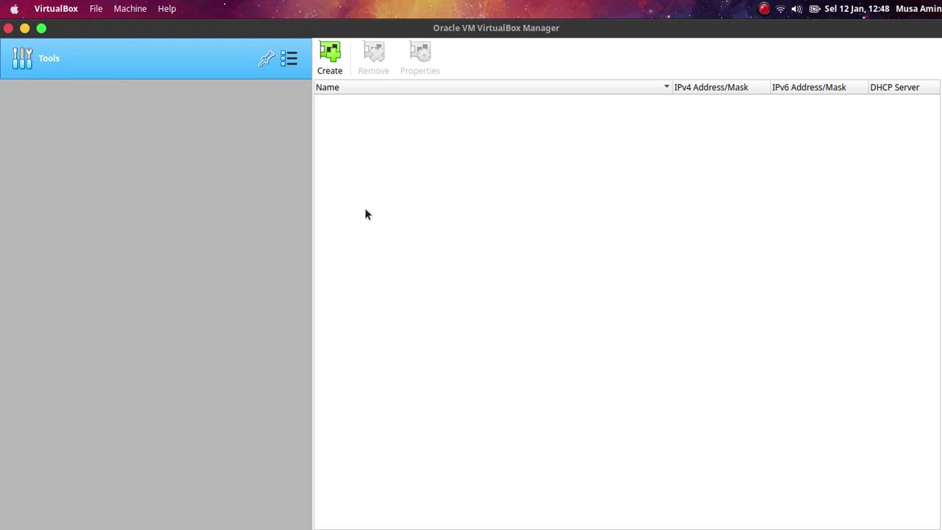
click(330, 64)
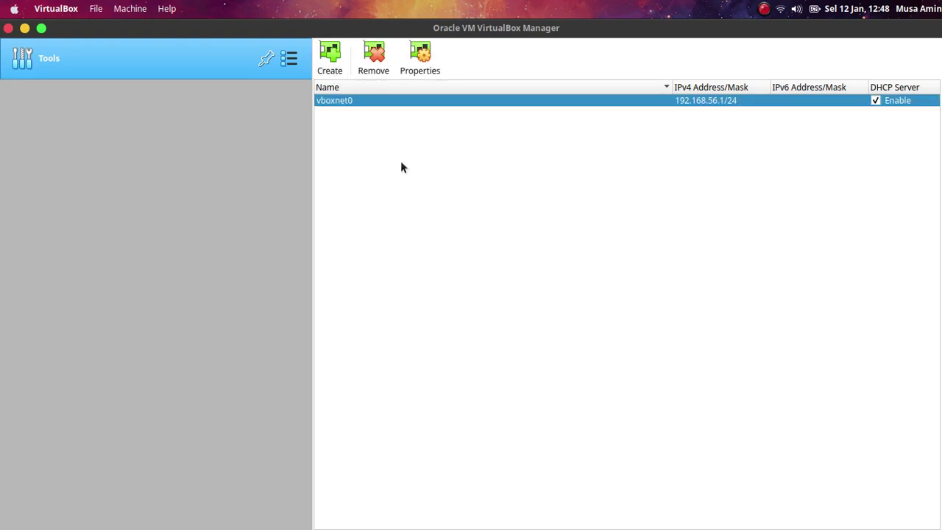
Examine the adapter and DHCP server properties of the vboxnet0 host-only network
double_click(393, 100)
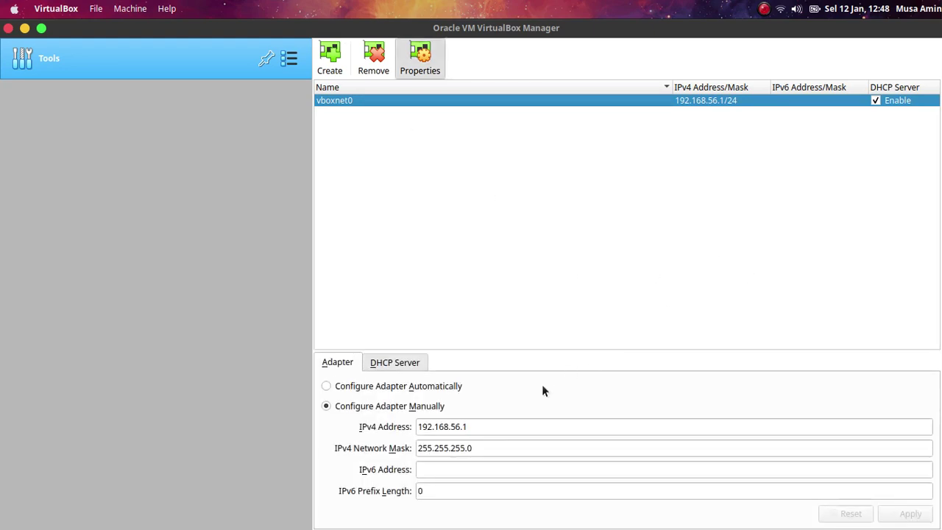
click(481, 426)
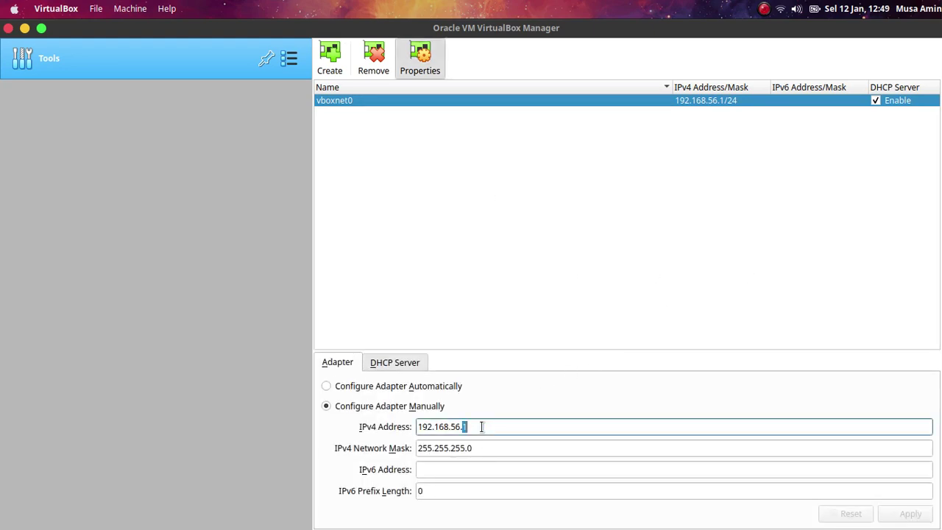
double_click(482, 426)
click(489, 426)
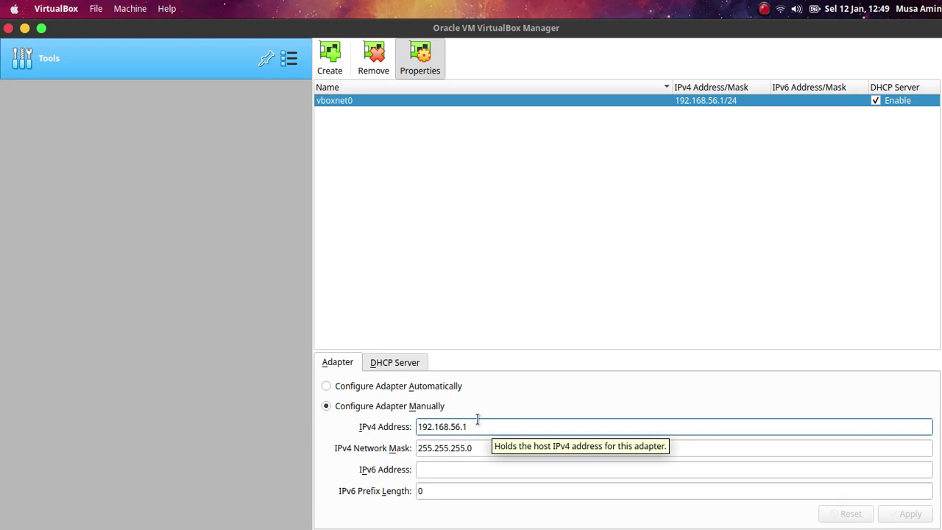
click(411, 366)
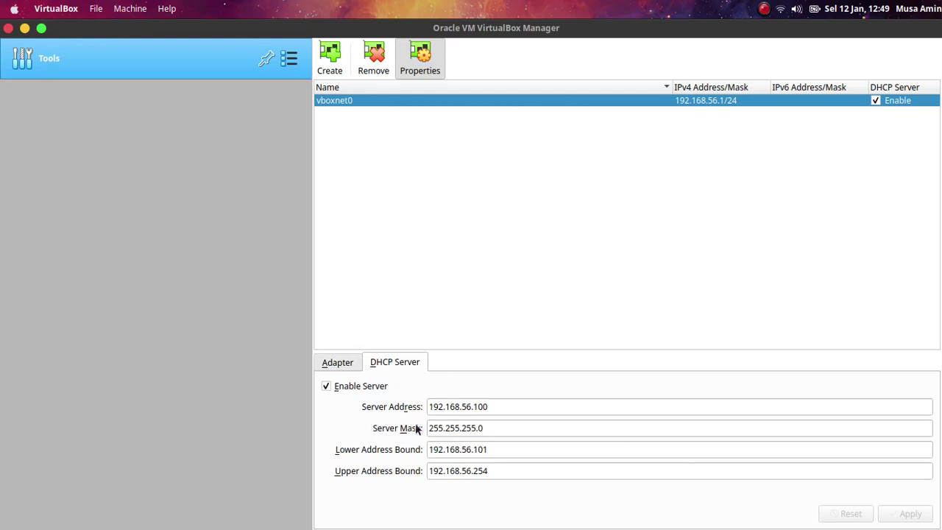
click(345, 363)
click(415, 370)
click(335, 362)
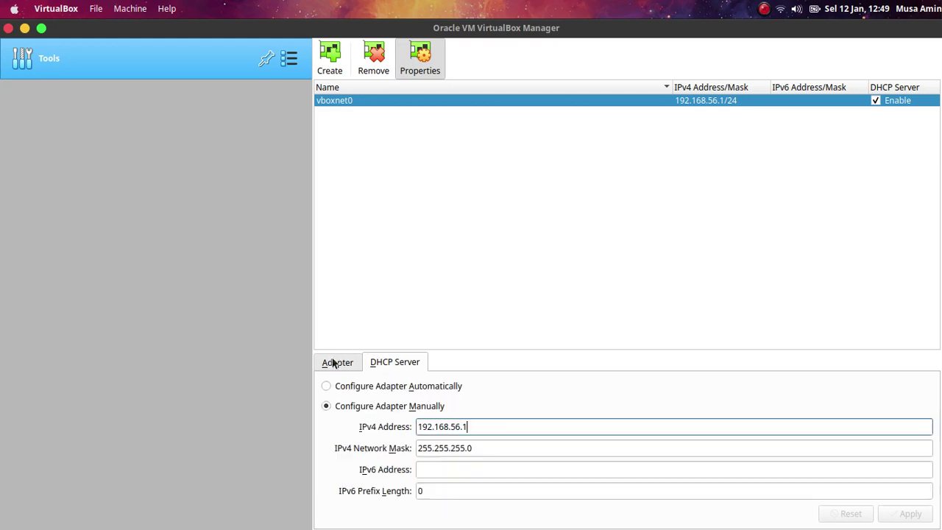
click(403, 365)
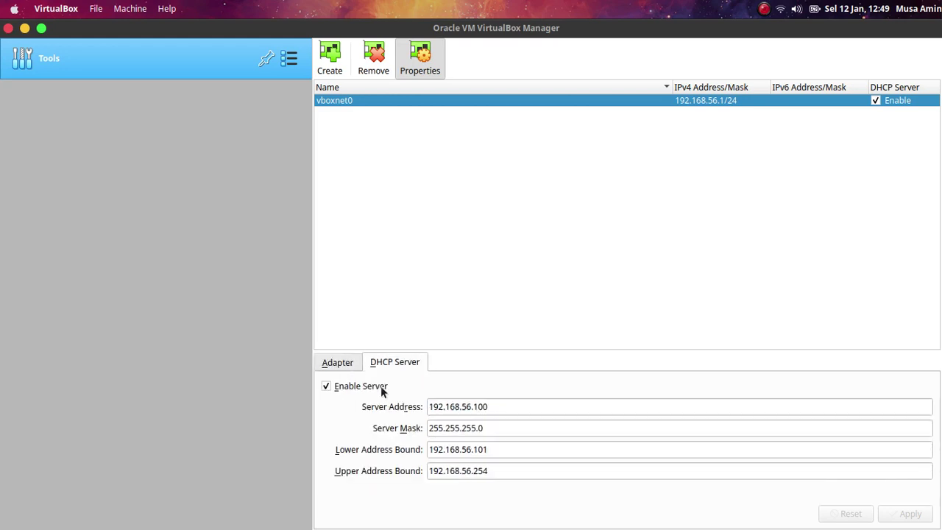
click(348, 363)
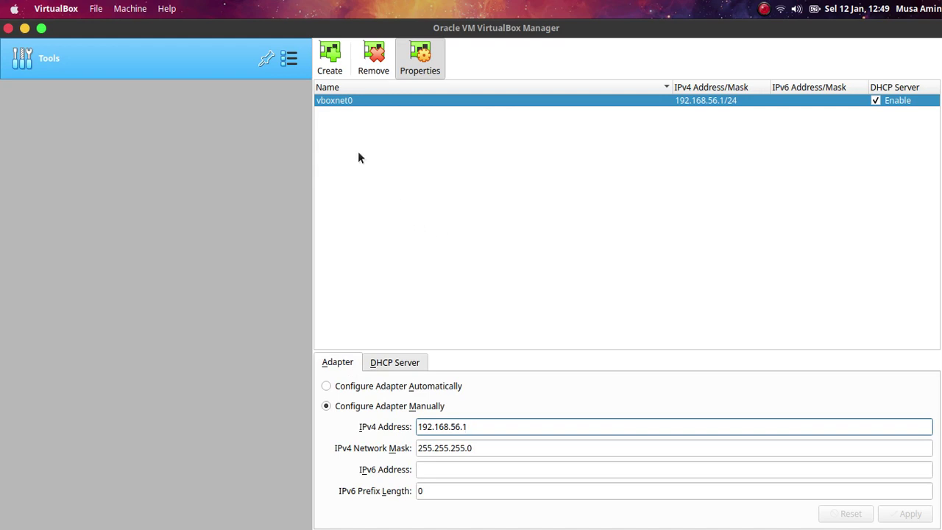
Return to the Welcome tool and start a new virtual machine named LiveOS
click(291, 67)
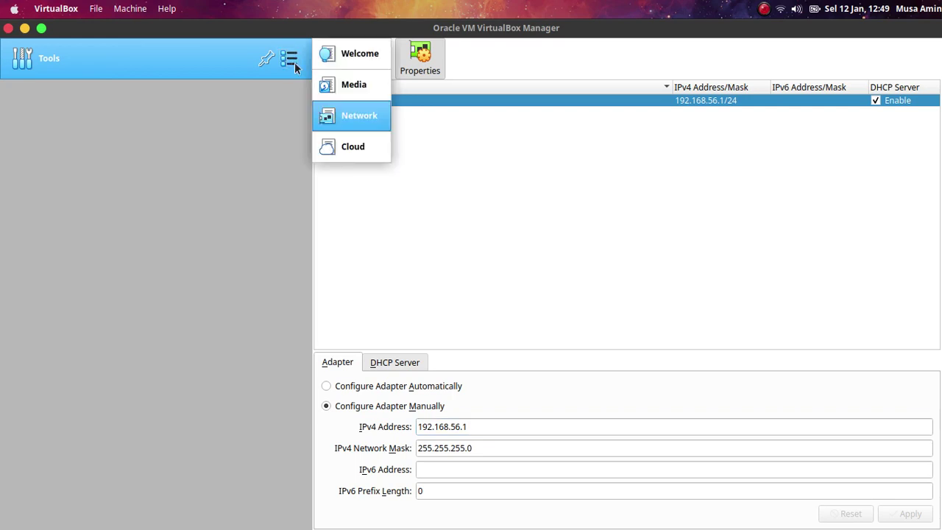
click(350, 54)
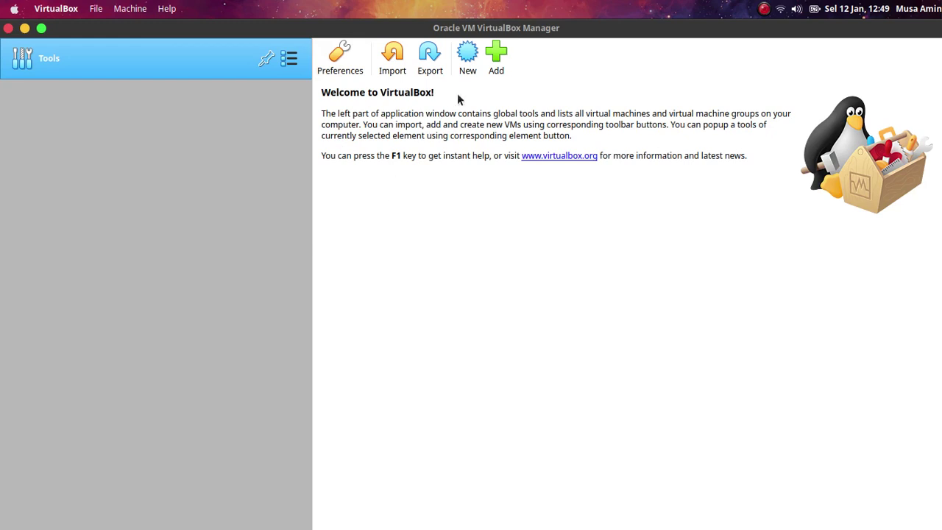
click(466, 59)
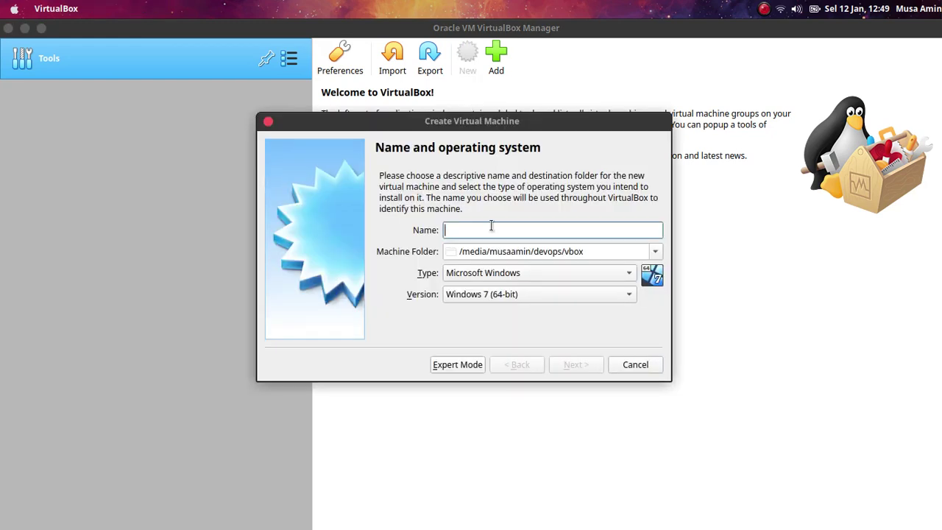
text(L)
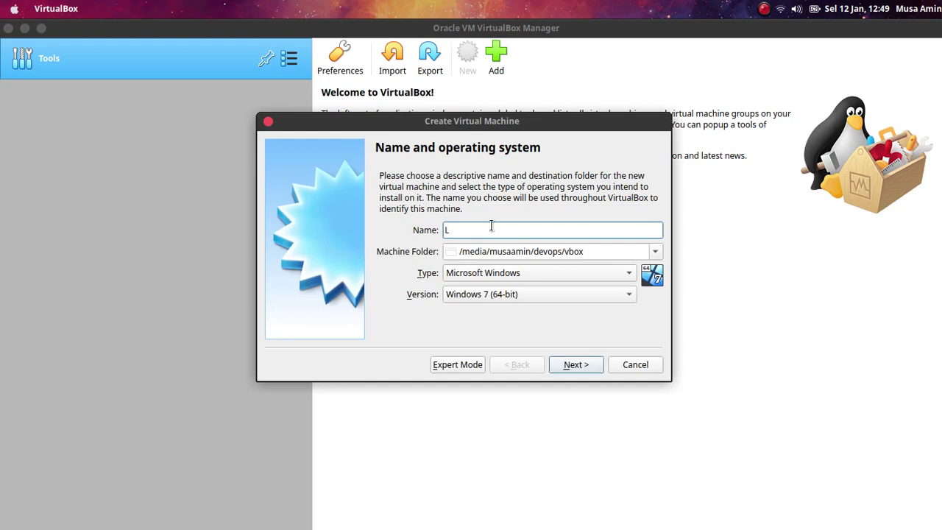
text(ive)
text(USB)
key(BackSpace)
key(BackSpace)
key(BackSpace)
text(OS)
Set the new machine's type to Linux and version to Ubuntu (64-bit), and accept the memory size of 1024 MB
click(553, 276)
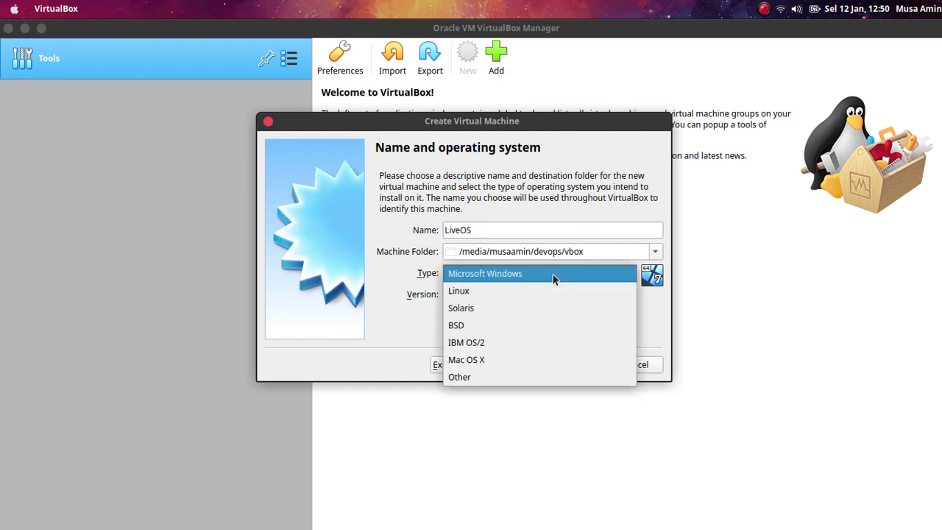
click(543, 292)
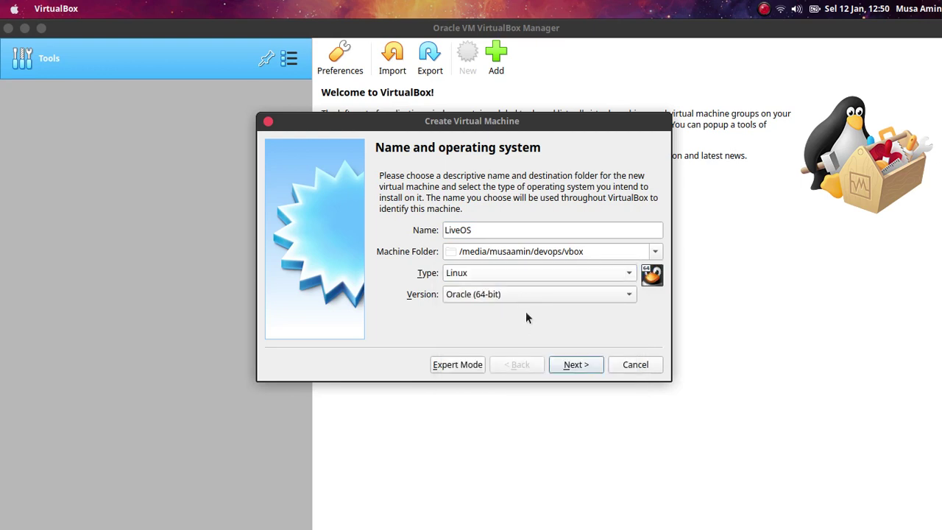
click(513, 293)
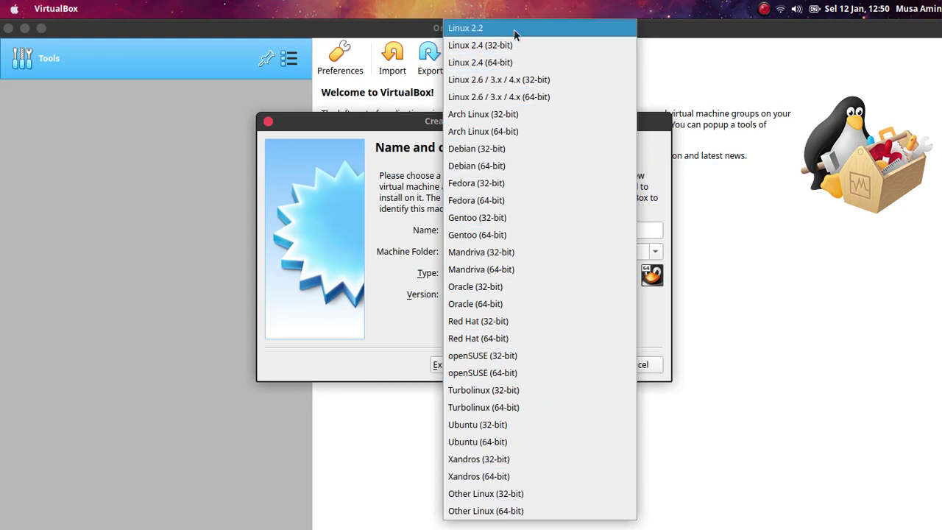
click(490, 442)
click(577, 365)
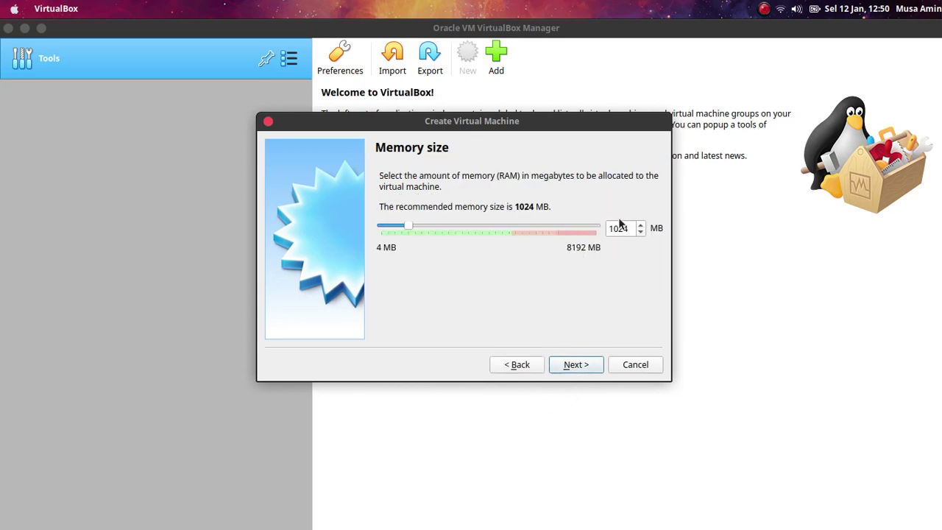
click(576, 368)
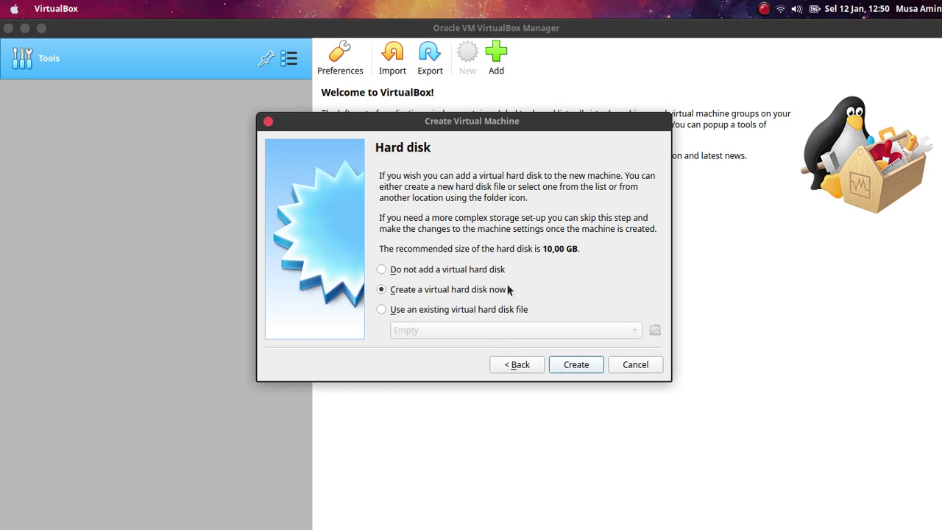
Create a VDI virtual hard disk of 50 GB for the LiveOS machine
click(573, 373)
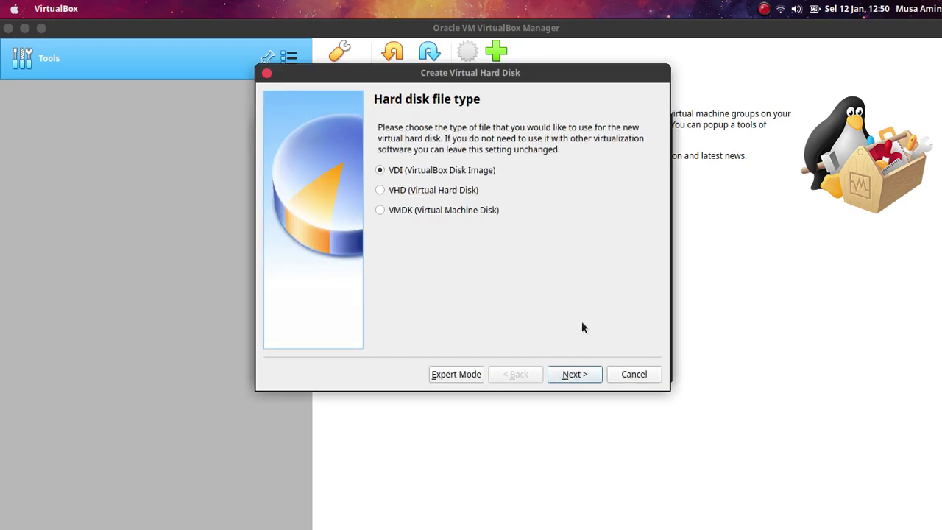
click(577, 375)
click(574, 377)
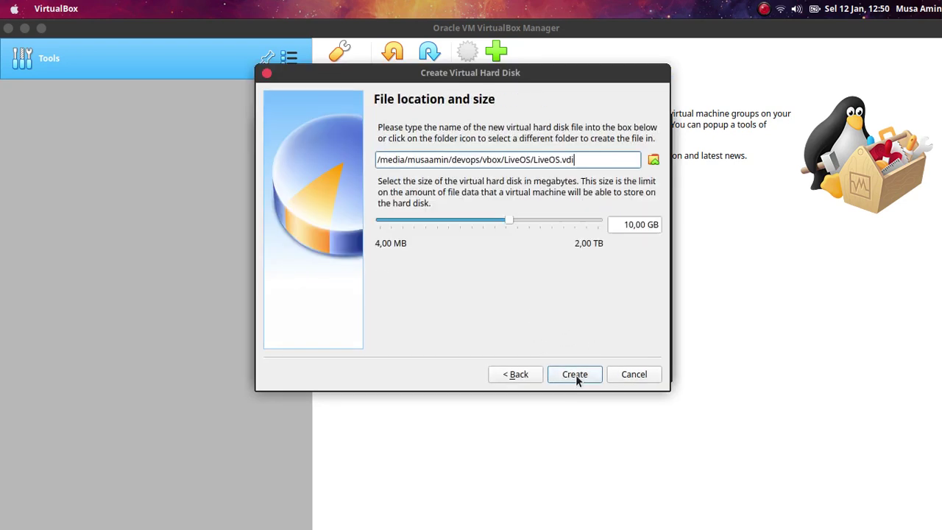
click(622, 226)
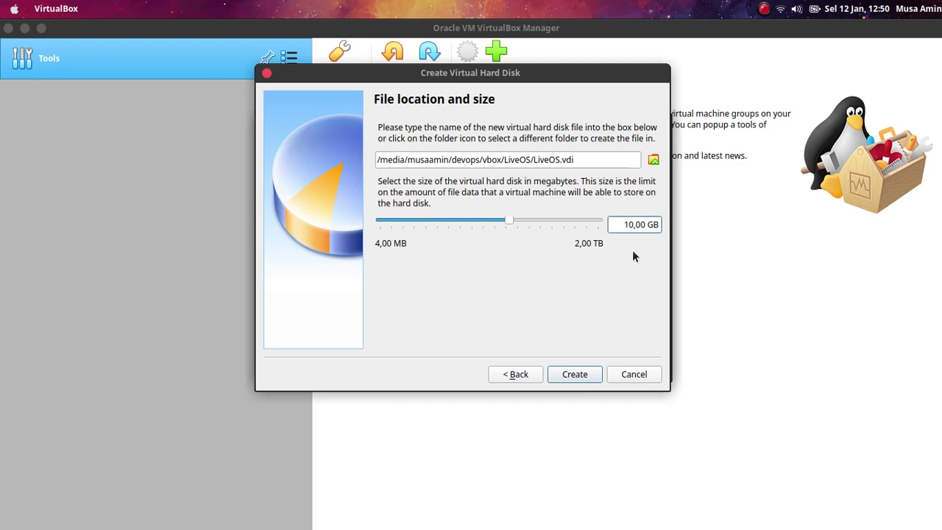
key(Delete)
text(5)
click(575, 373)
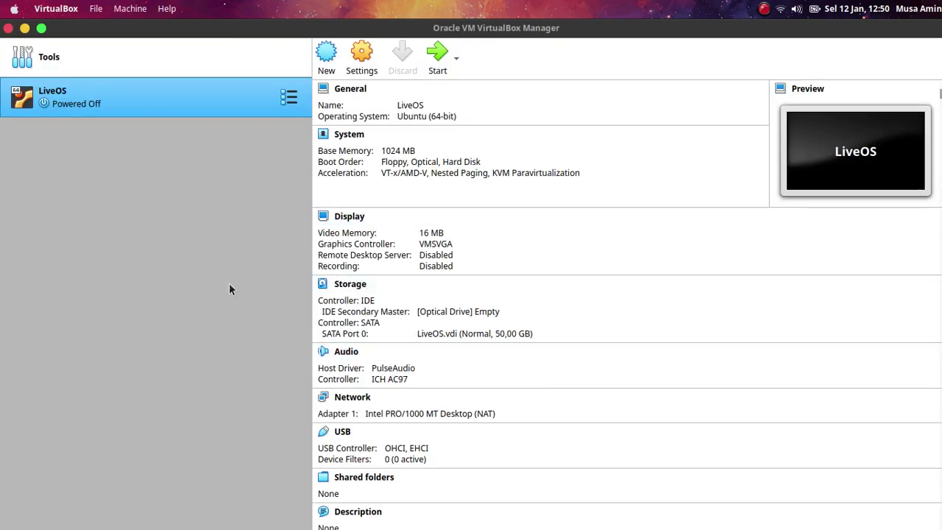
Review the System and Display settings of LiveOS and select the empty optical drive among its storage devices
click(359, 63)
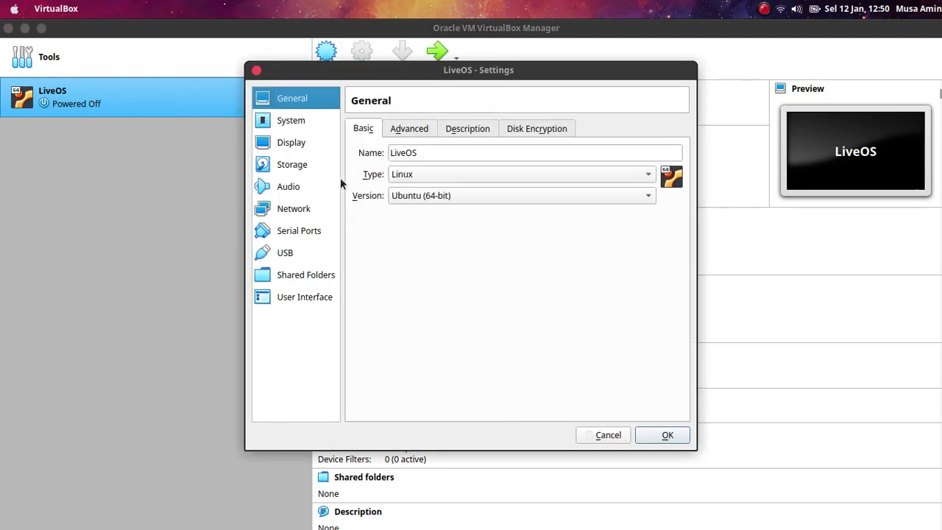
click(294, 121)
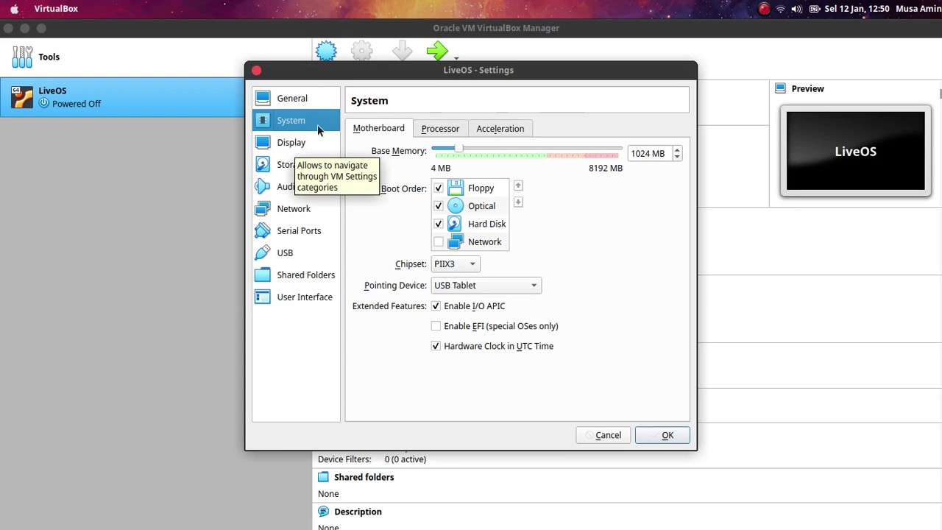
click(294, 143)
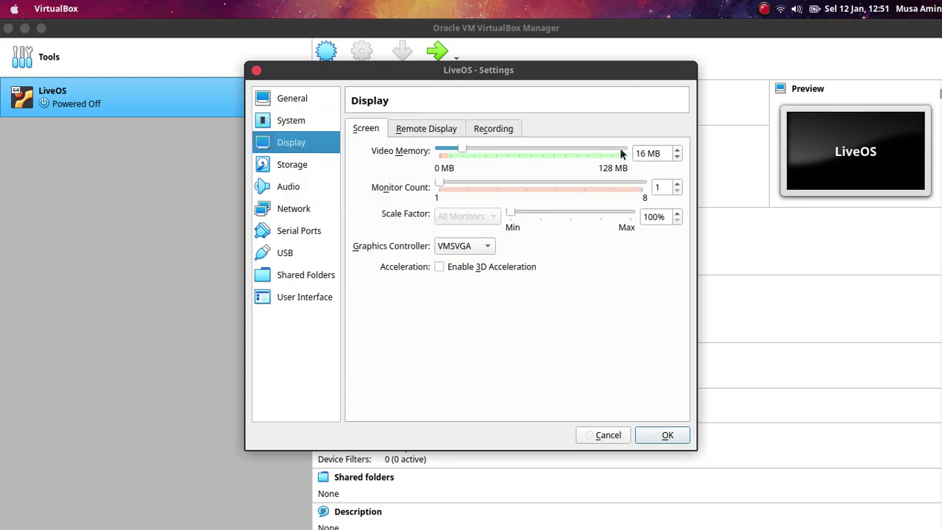
click(284, 169)
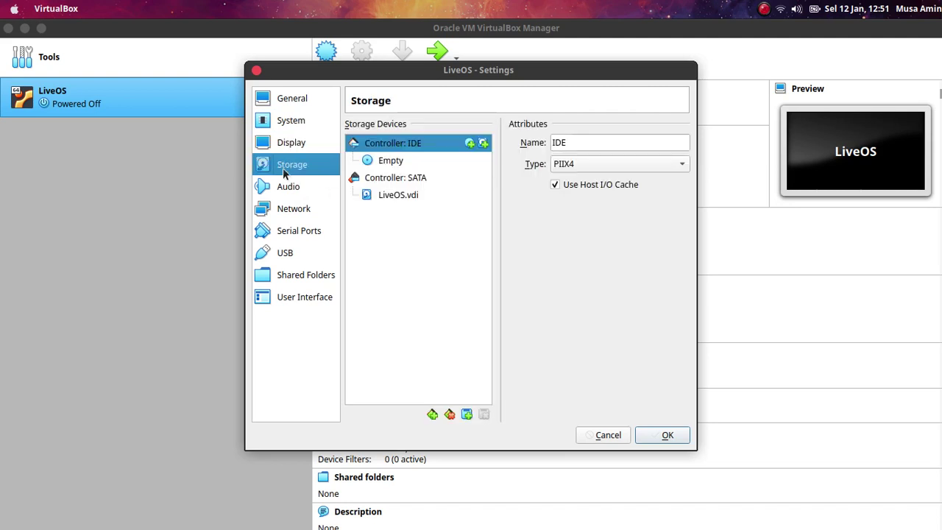
click(403, 163)
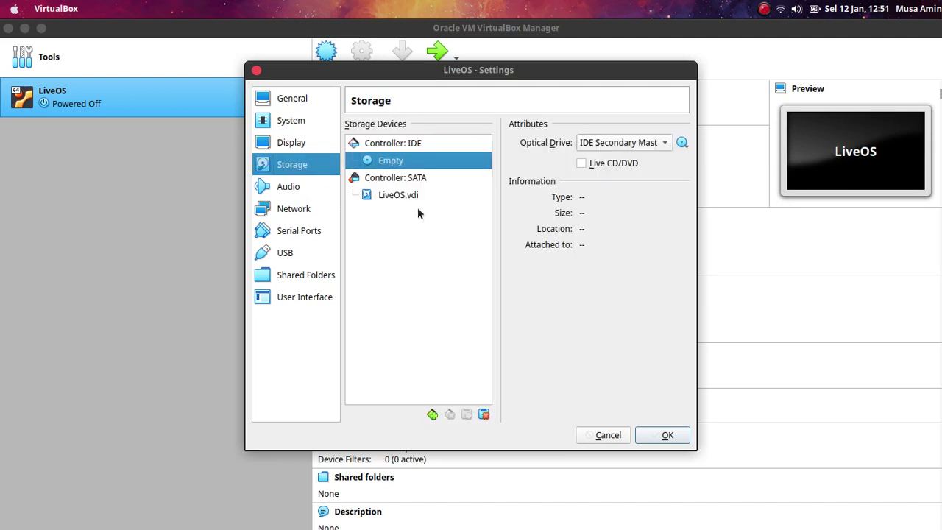
click(682, 143)
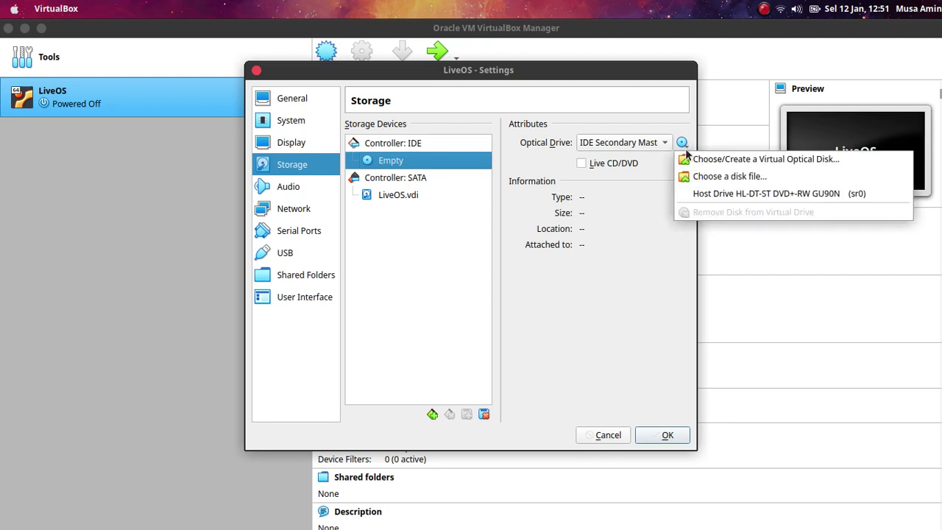
click(736, 159)
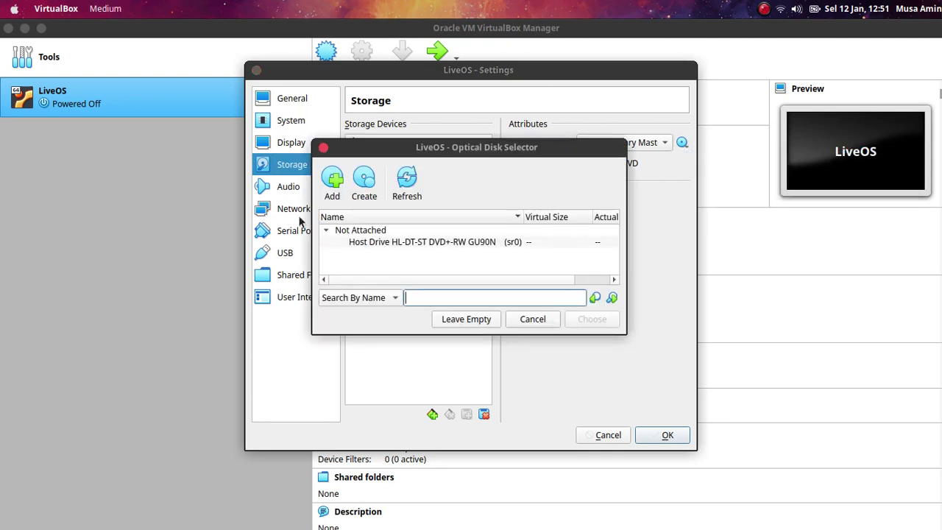
click(533, 319)
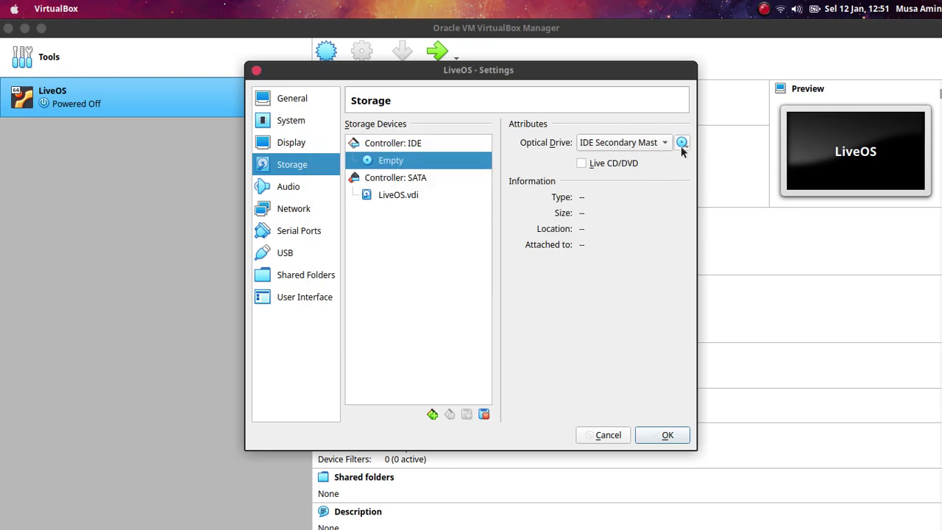
Browse for a disk file for the optical drive in the Os folder inside Master on the storage drive
click(682, 143)
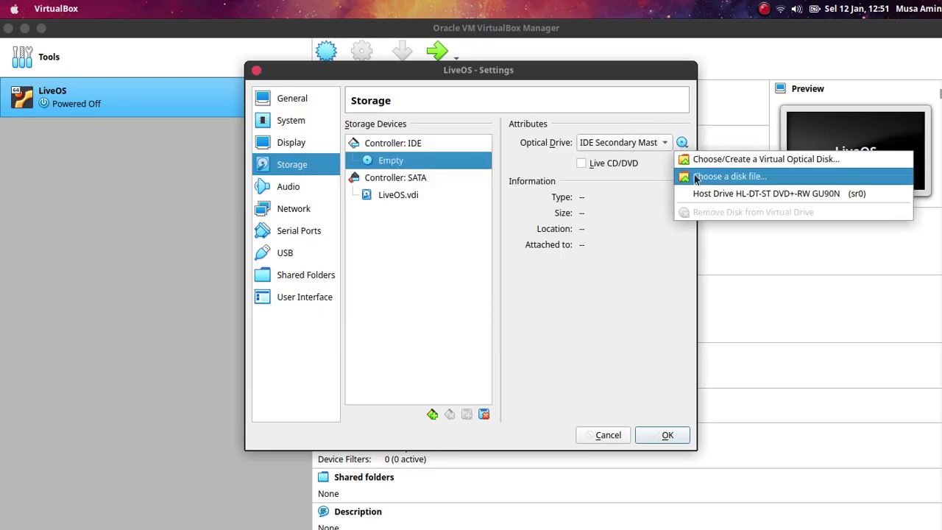
click(729, 177)
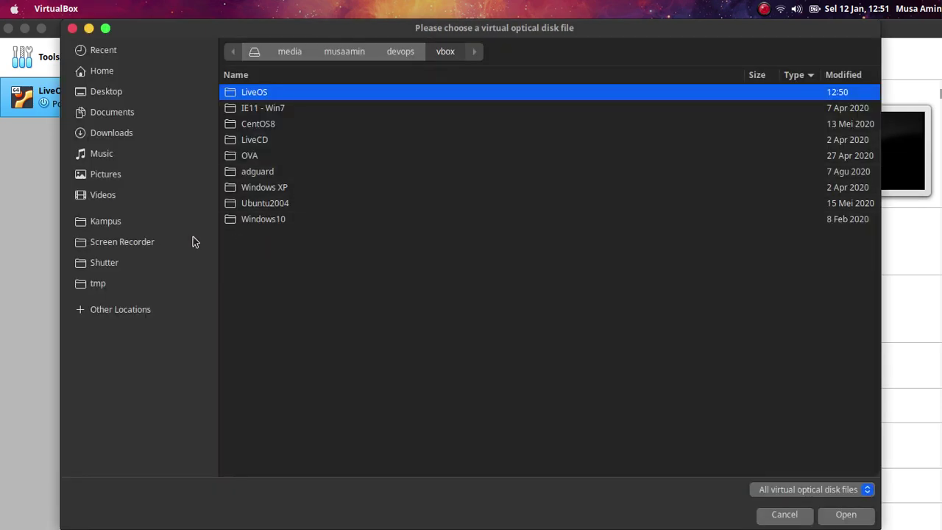
click(149, 307)
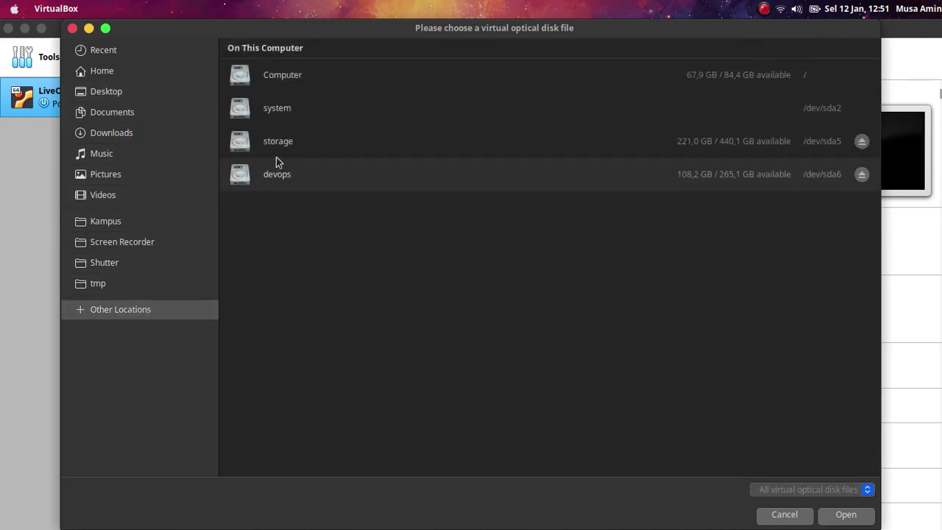
click(281, 145)
double_click(267, 110)
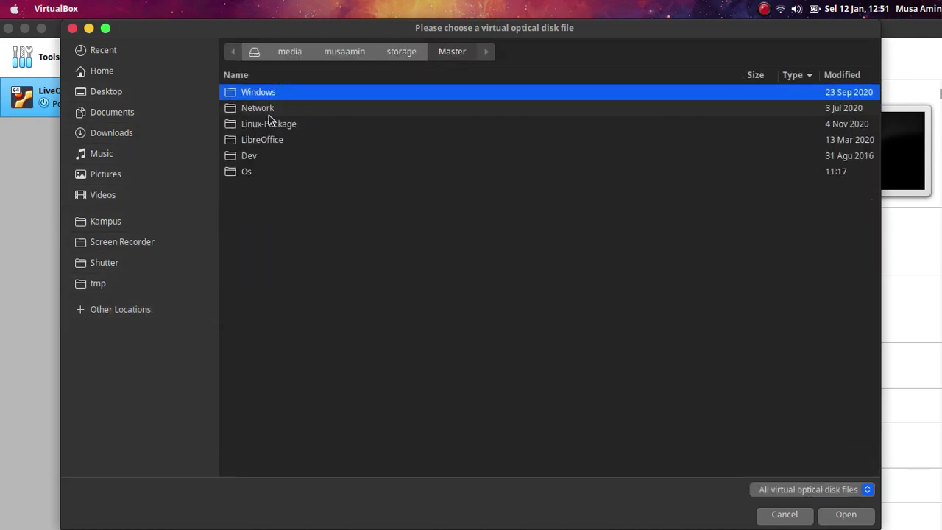
double_click(263, 171)
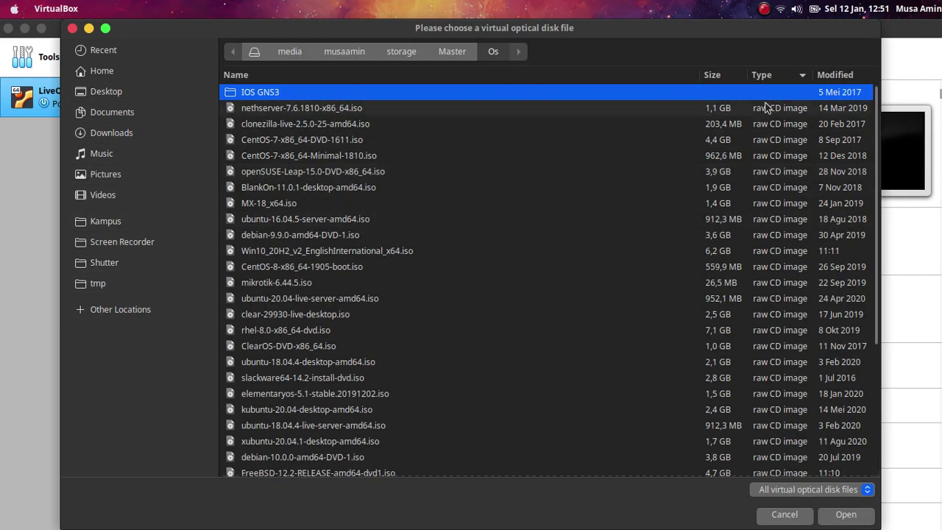
Sort the ISO files by name and attach linuxmint-20-cinnamon-64bit.iso to the optical drive
scroll(745, 191, down, 5)
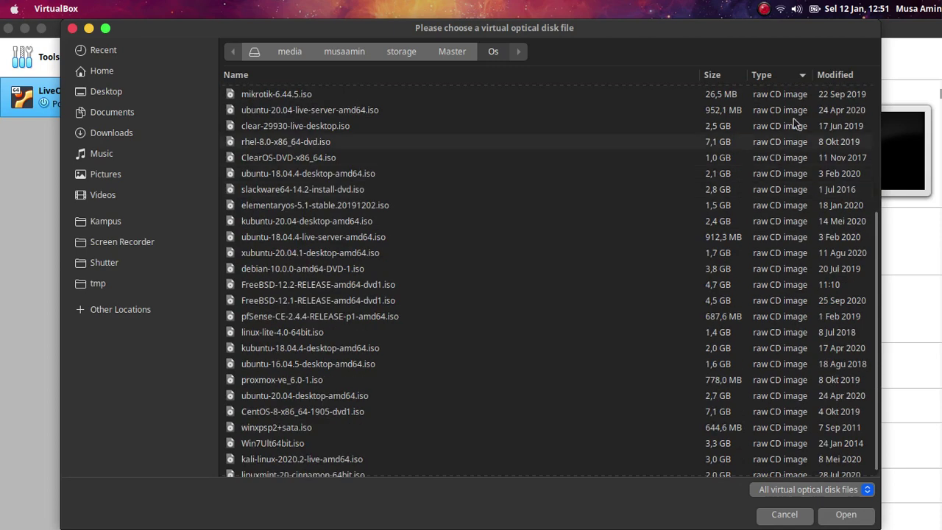
click(577, 76)
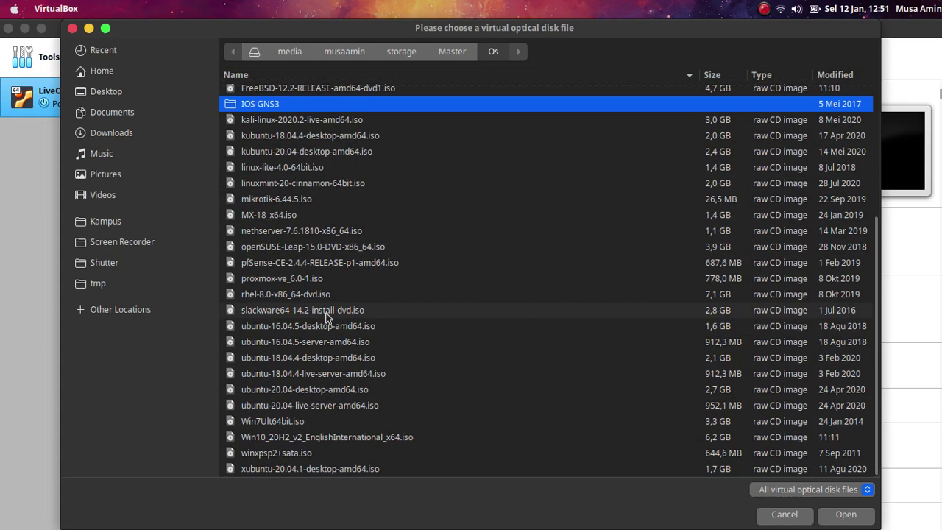
scroll(327, 315, up, 2)
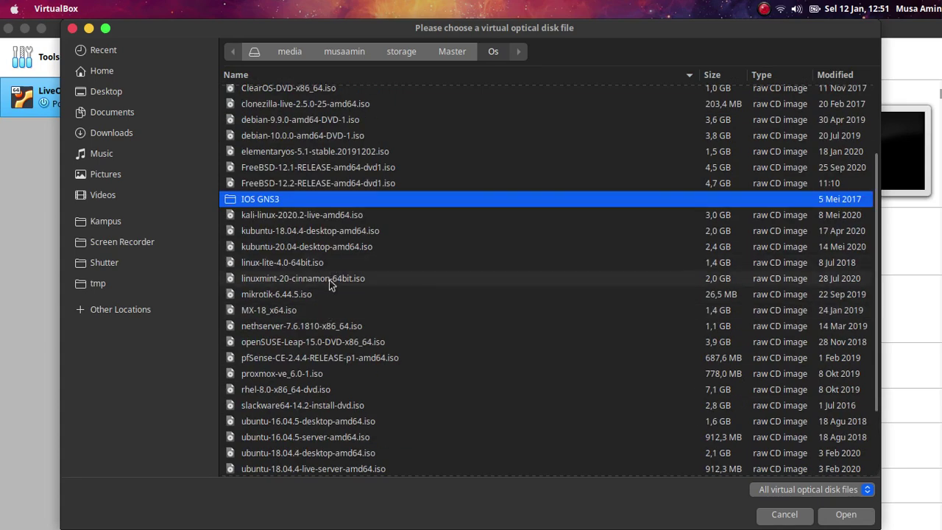
click(329, 279)
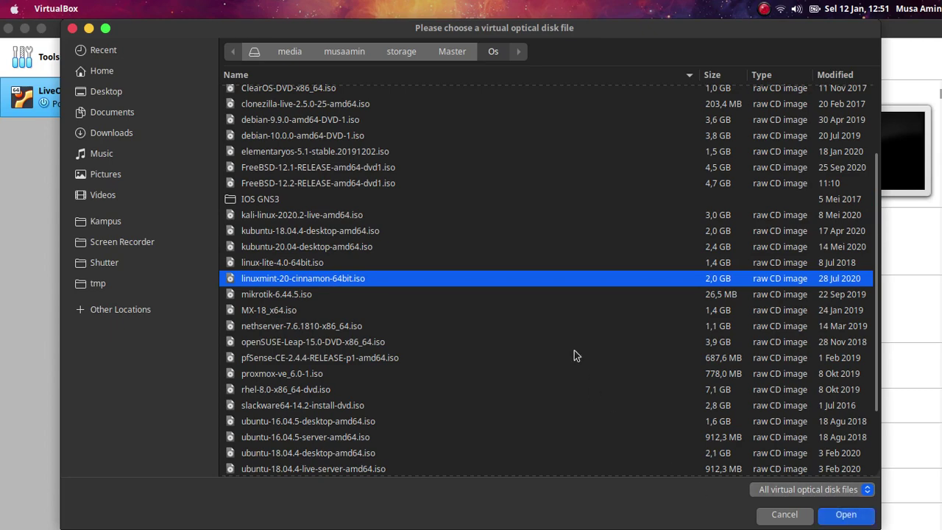
key(Return)
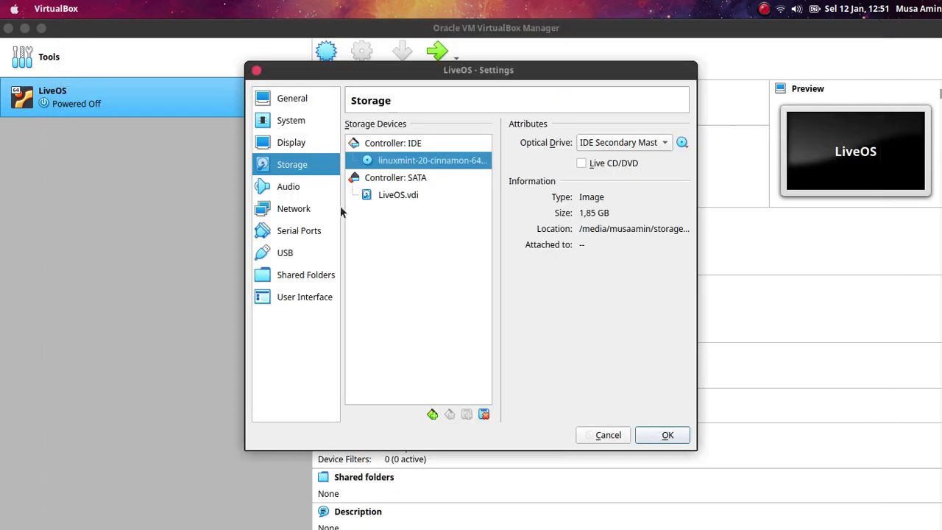
Go through the Audio settings to the Network settings and examine the attachment modes offered for Adapter 1
click(308, 189)
click(309, 210)
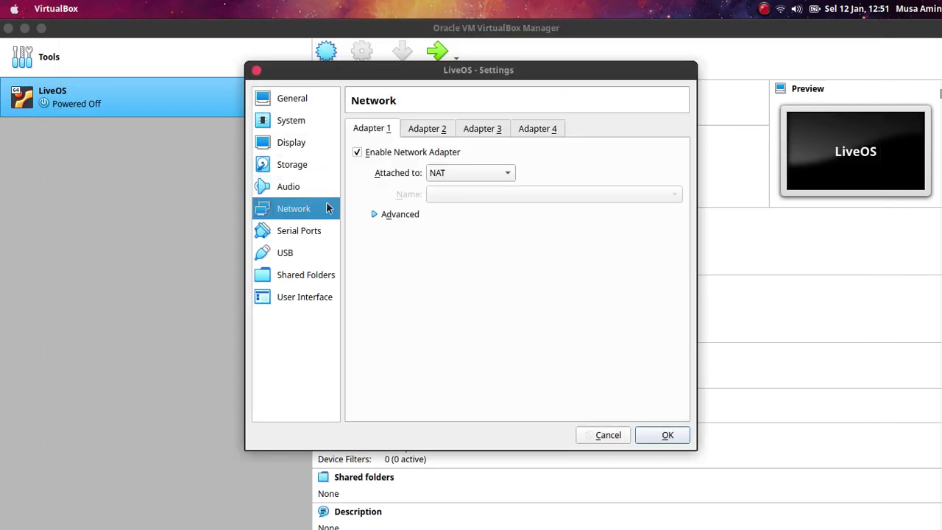
click(449, 170)
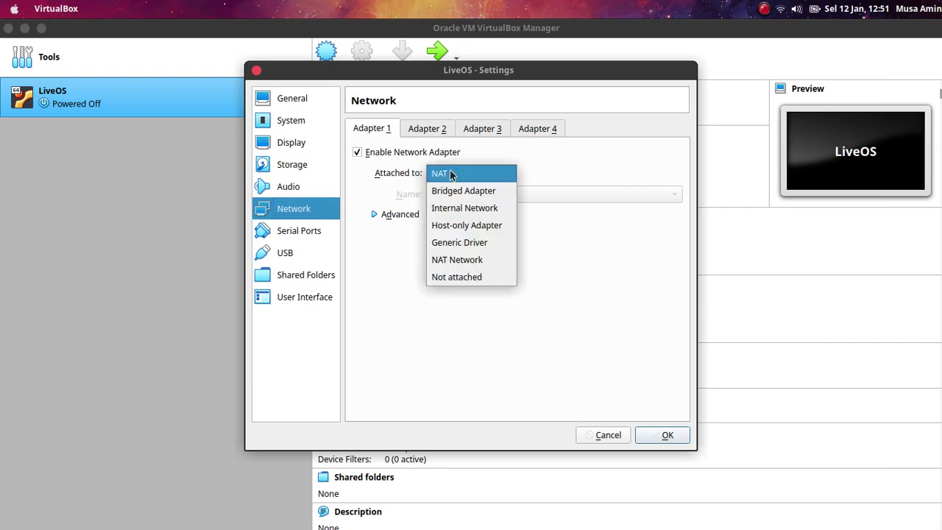
click(450, 173)
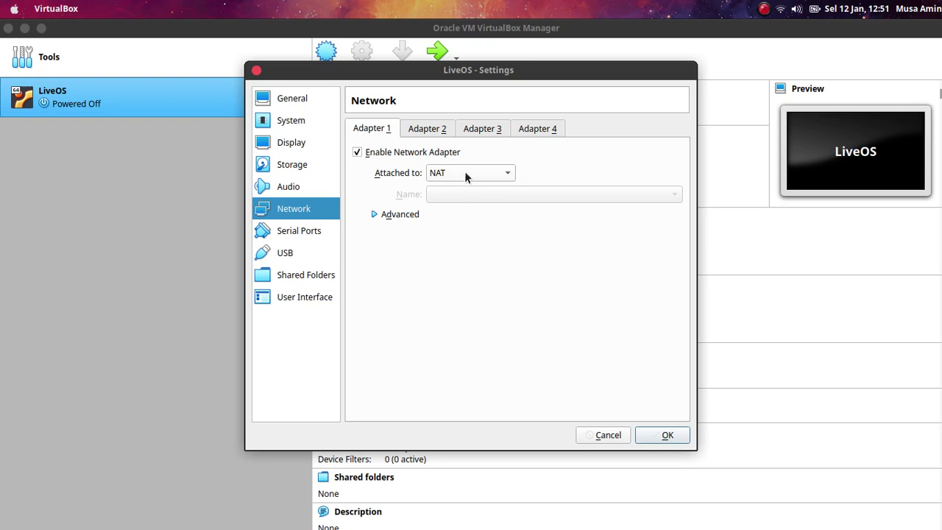
click(465, 174)
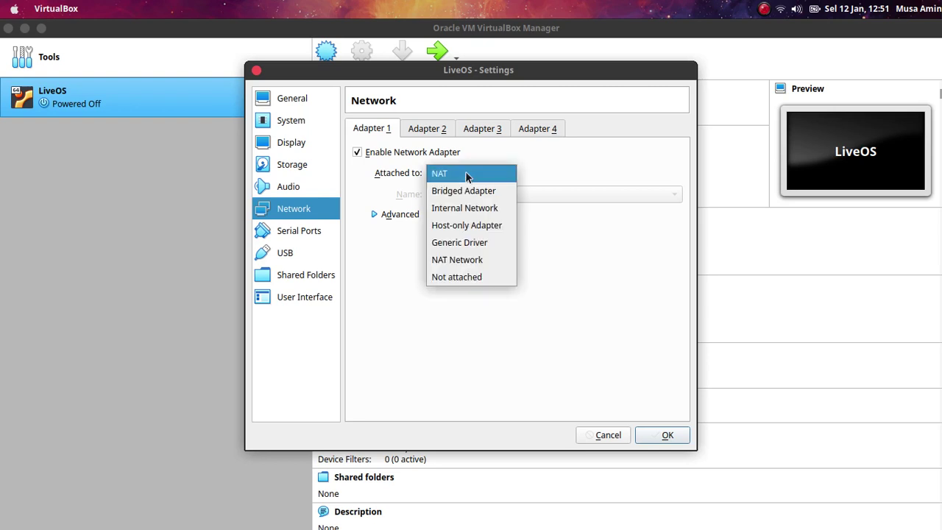
click(466, 175)
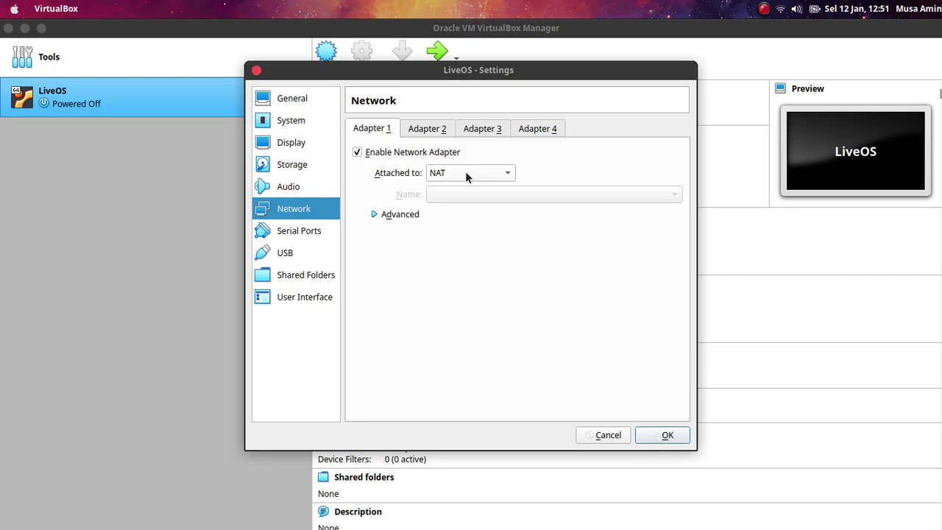
click(466, 174)
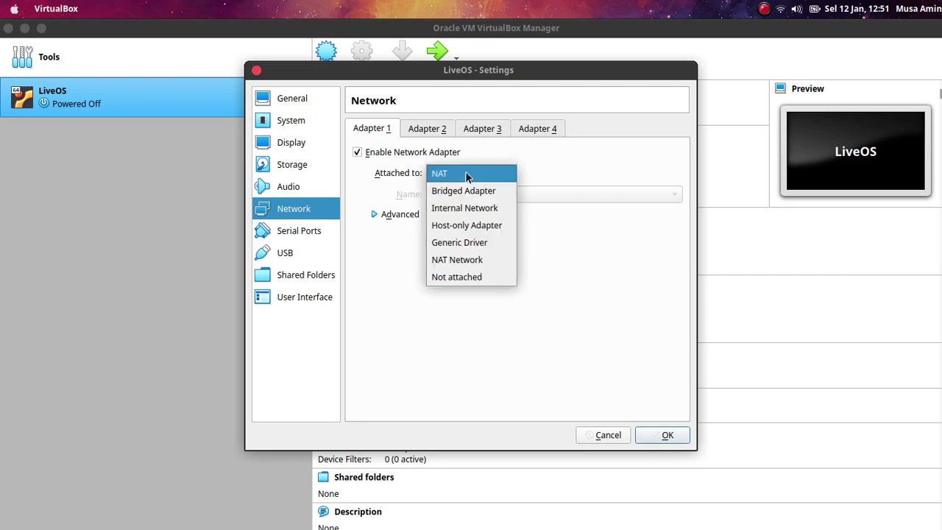
click(466, 175)
Attach Adapter 1 to a Bridged Adapter using the wlp2s0 interface
click(465, 172)
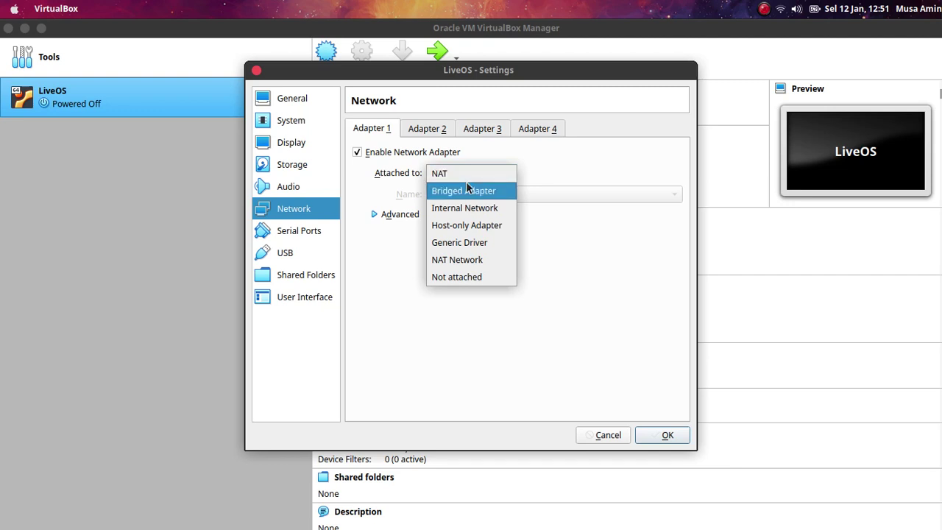
click(465, 190)
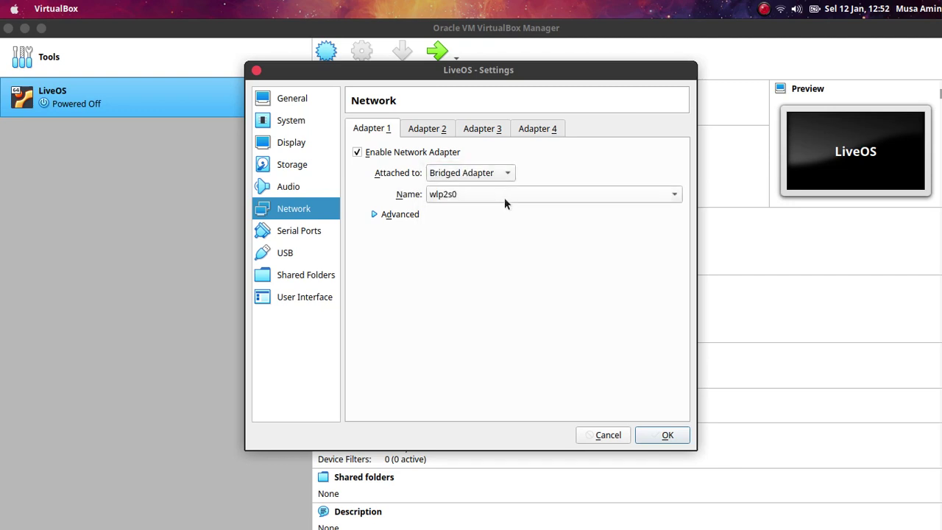
click(500, 194)
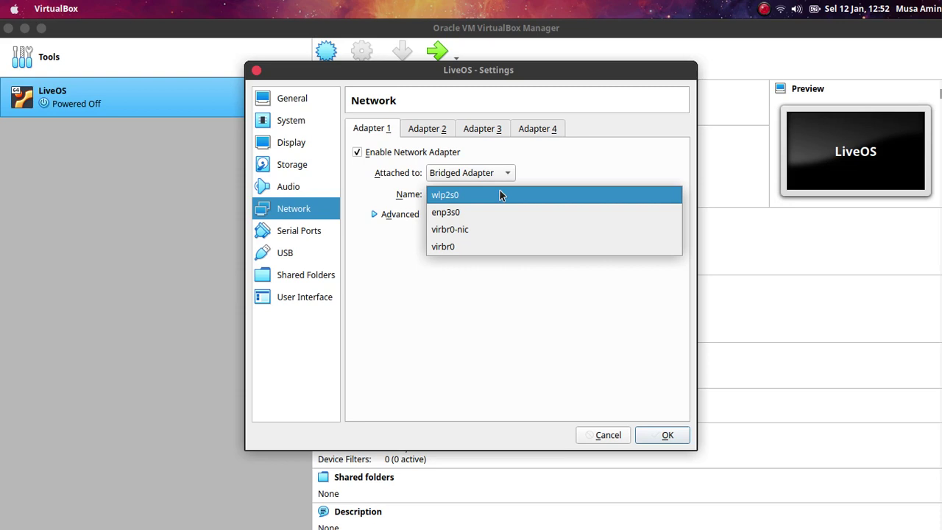
click(500, 195)
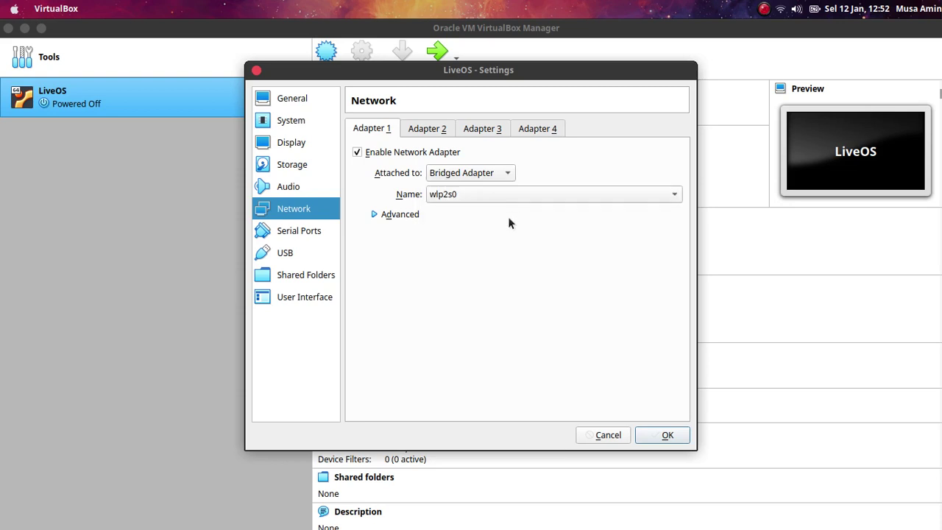
Switch Adapter 1's attachment to Internal Network and then to Host-only Adapter
click(462, 175)
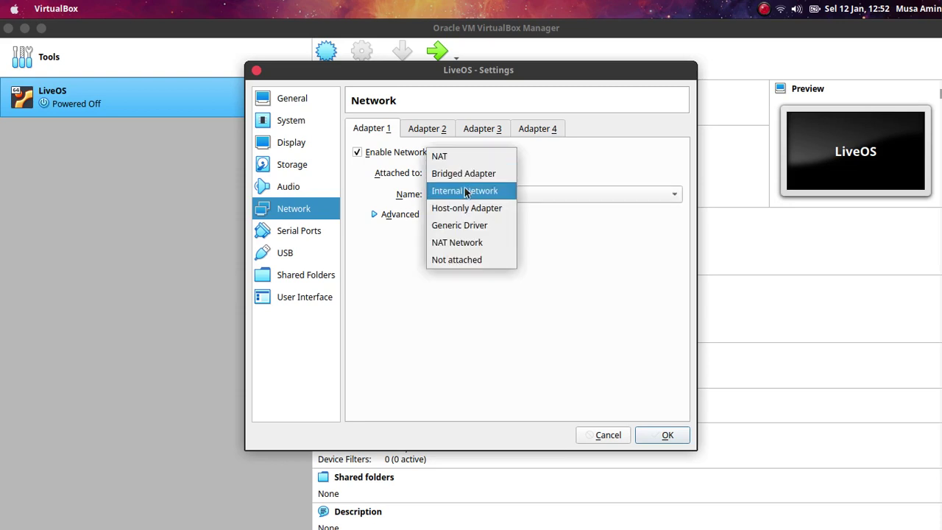
click(465, 192)
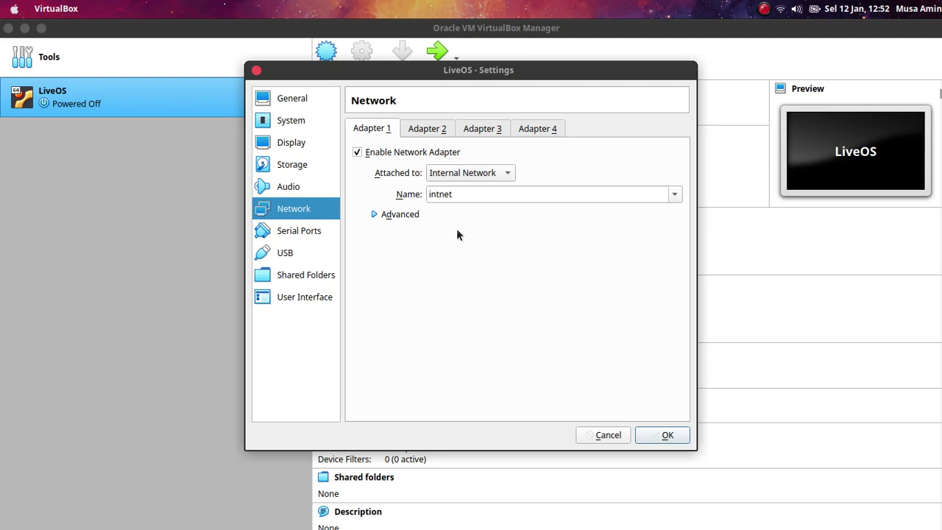
click(498, 175)
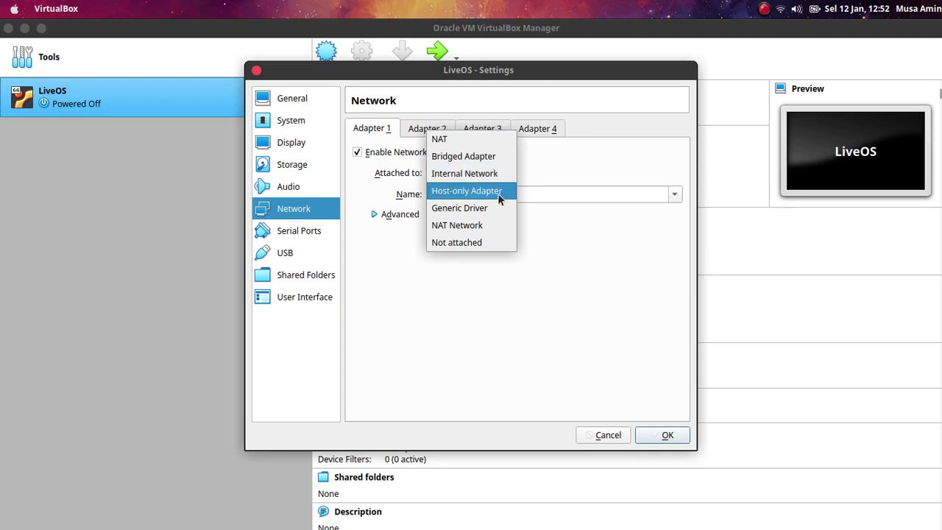
click(498, 192)
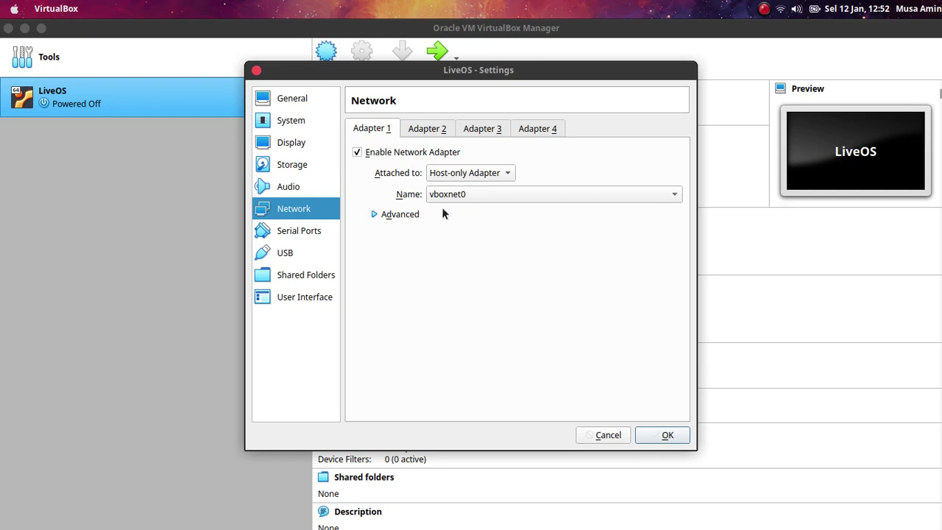
Examine the Host-only Adapter attachment and the network names available for it on Adapter 1
click(464, 173)
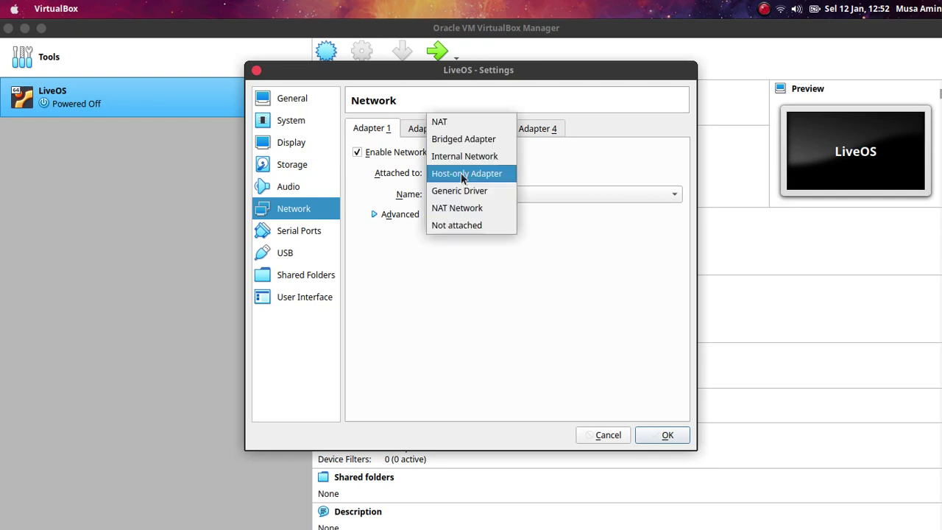
click(463, 173)
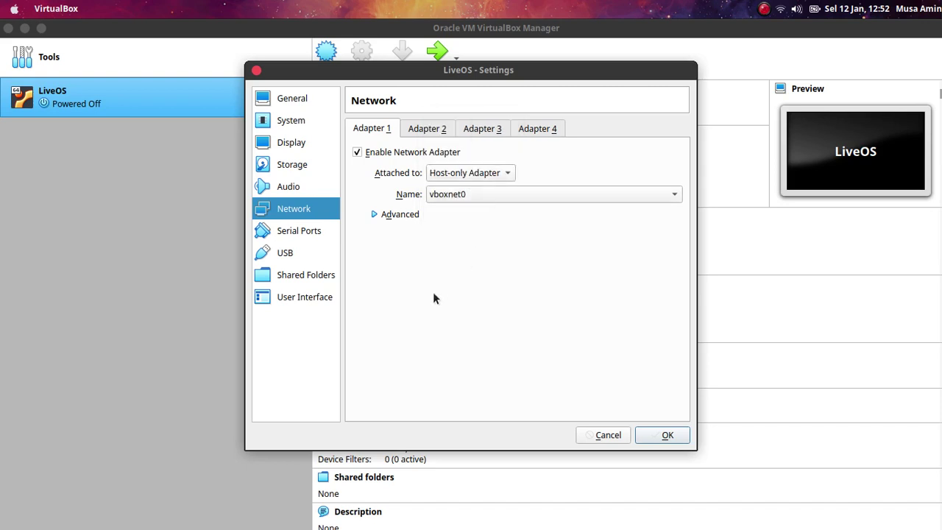
click(488, 177)
click(488, 176)
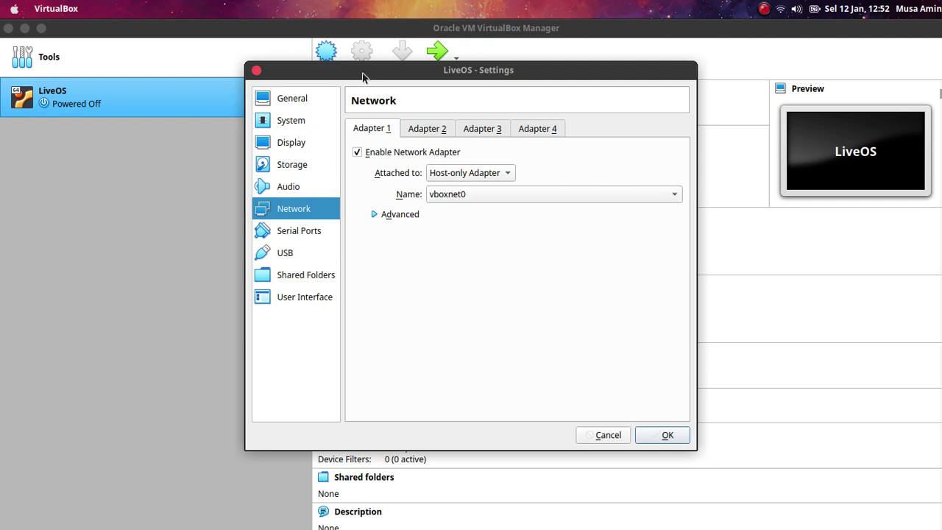
drag(363, 69, 331, 128)
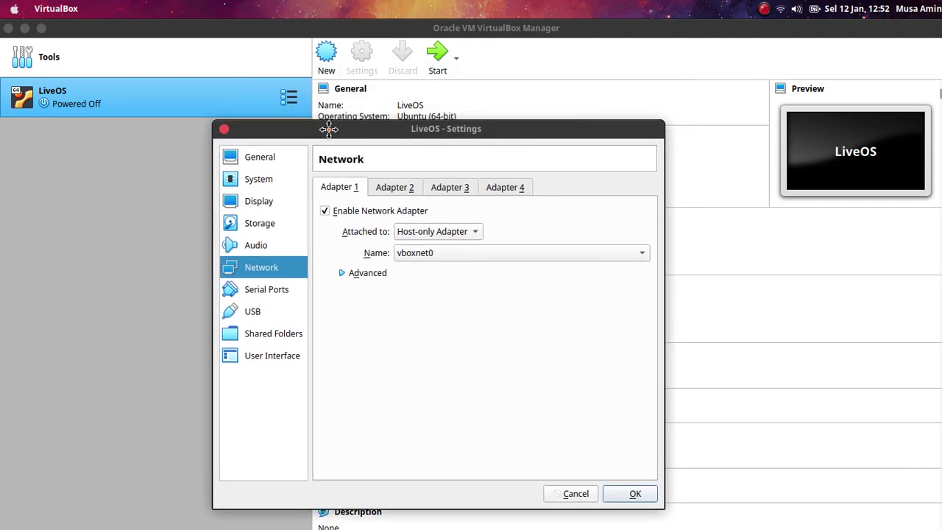
click(427, 253)
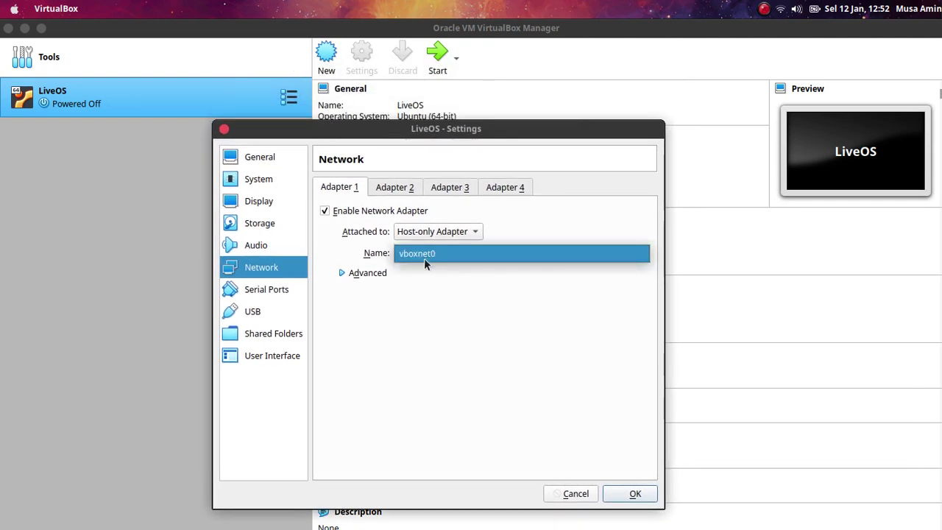
click(424, 258)
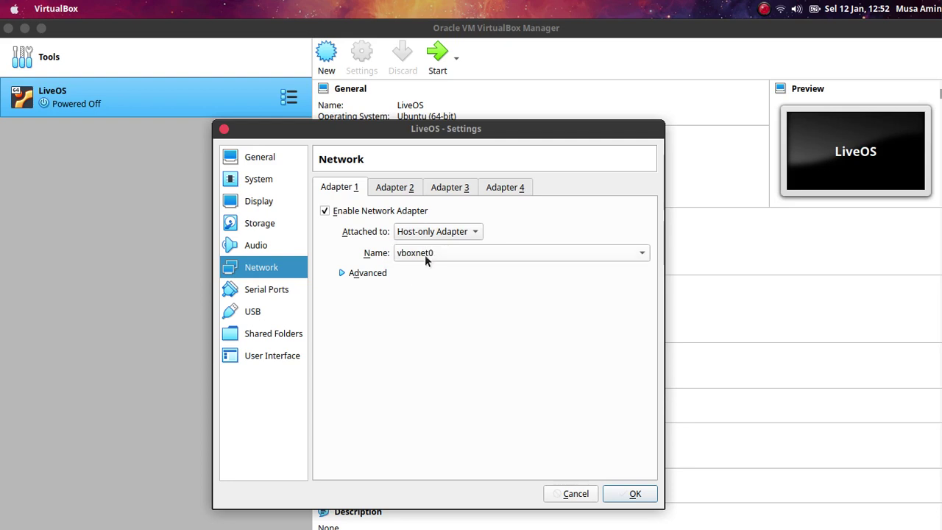
click(438, 232)
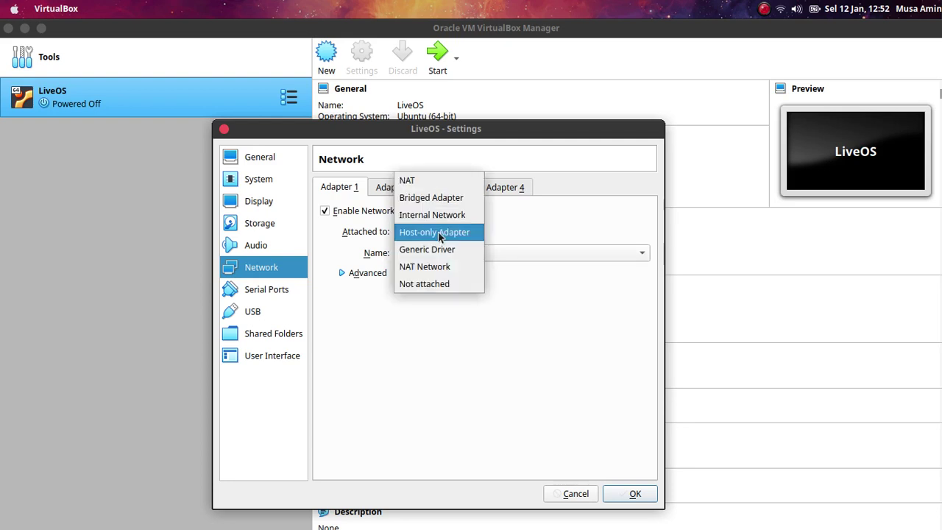
click(438, 231)
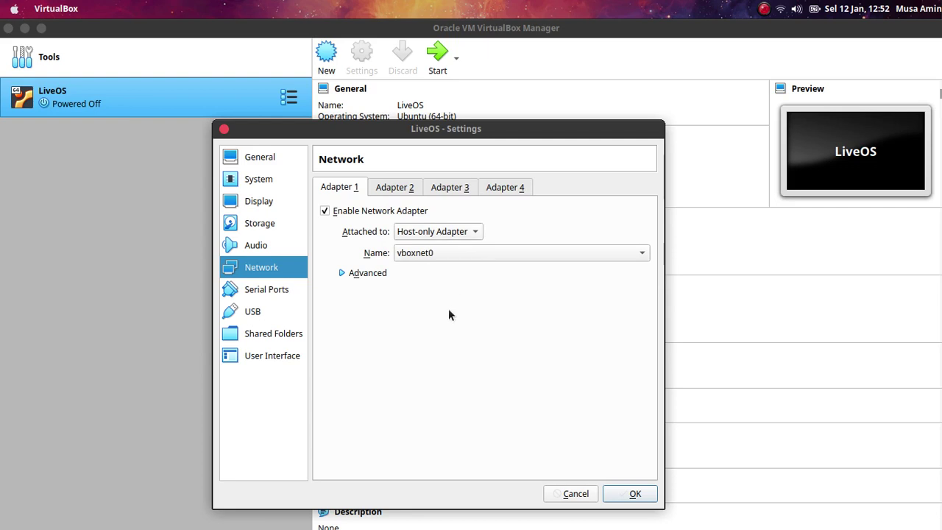
Set Adapter 1's attachment to NAT and save the LiveOS settings
click(423, 233)
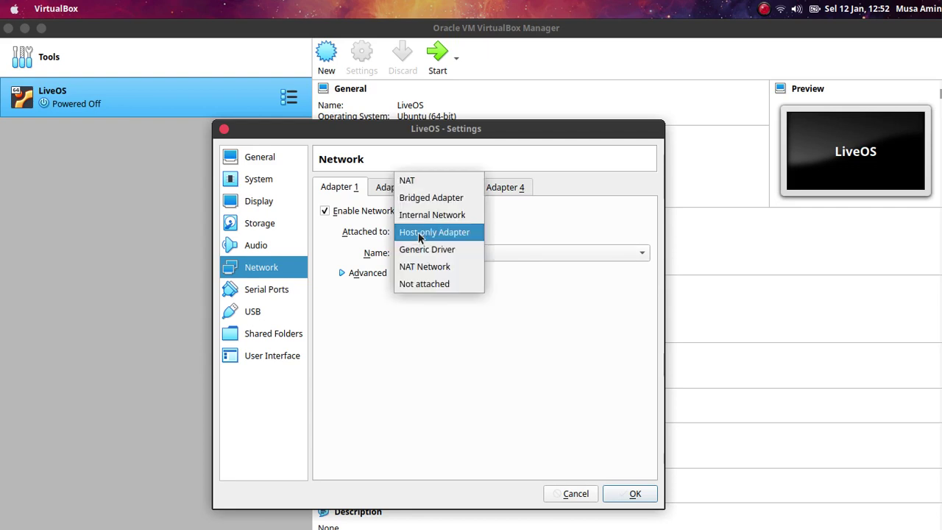
click(405, 180)
drag(483, 116, 552, 62)
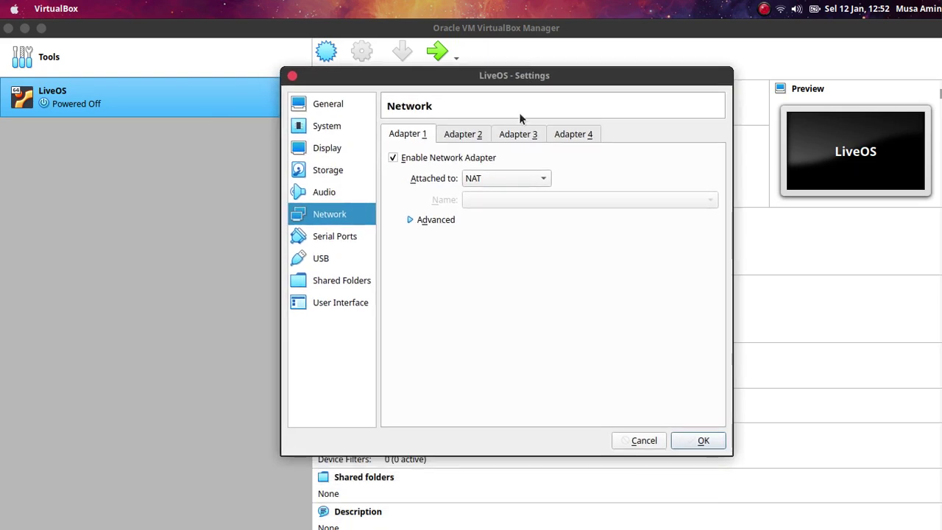
click(492, 179)
click(493, 179)
click(703, 441)
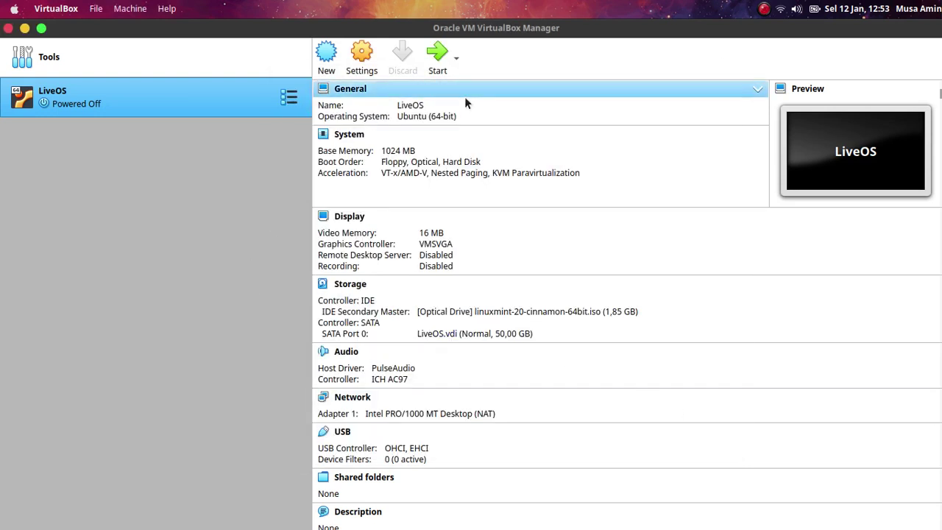
Start the LiveOS virtual machine with linuxmint-20-cinnamon-64bit.iso as its start-up disk
click(433, 60)
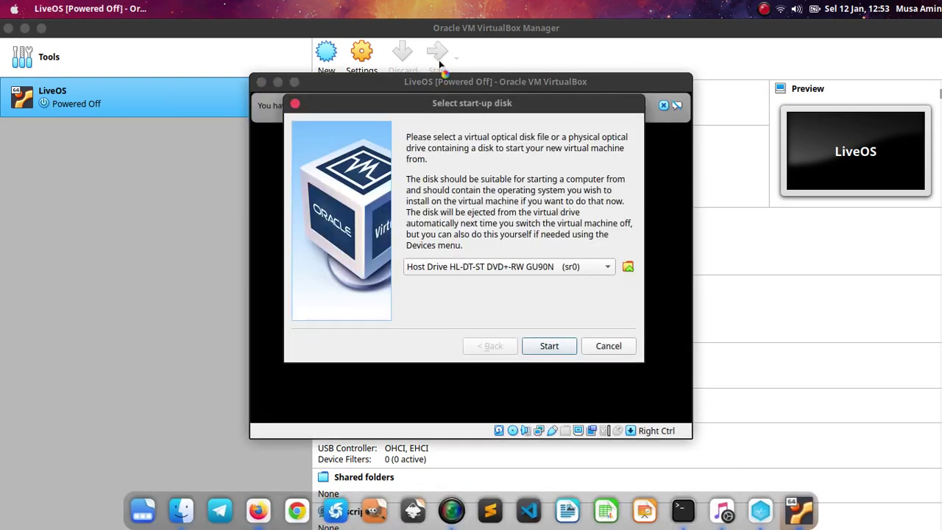
click(542, 268)
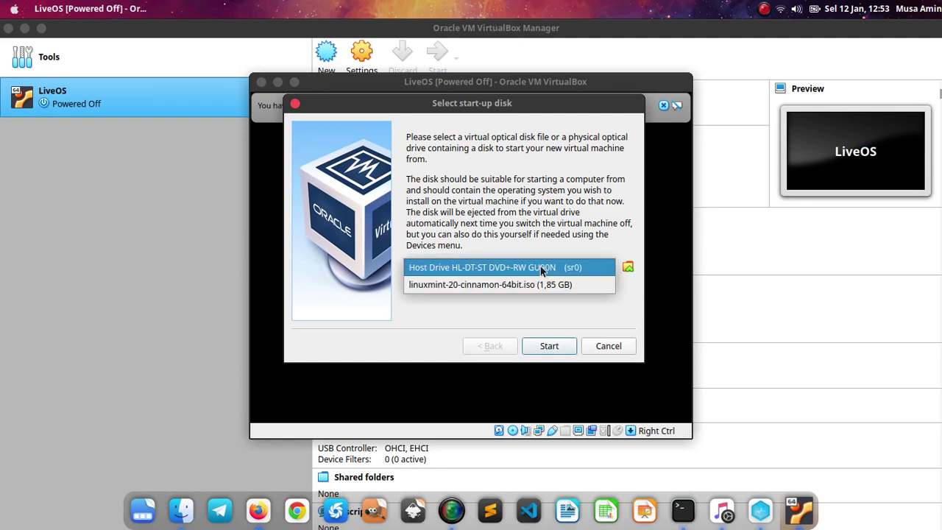
click(548, 285)
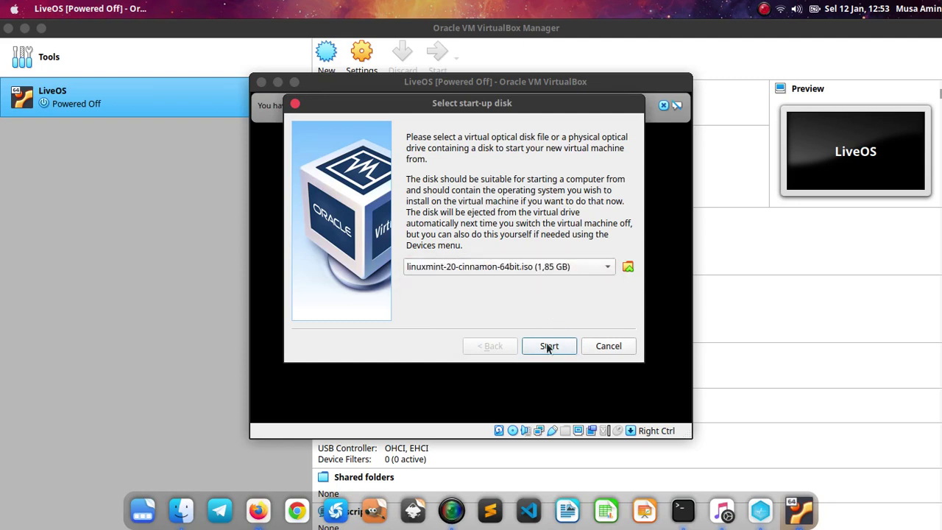
click(549, 346)
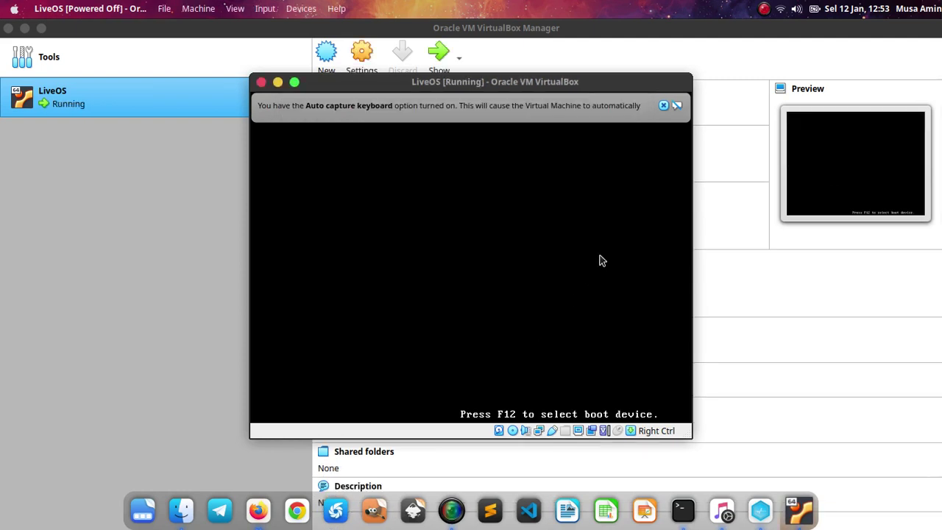
Dismiss the Auto capture keyboard message, allow mouse and keyboard capture, and boot the guest with Start Linux Mint
click(675, 110)
click(500, 262)
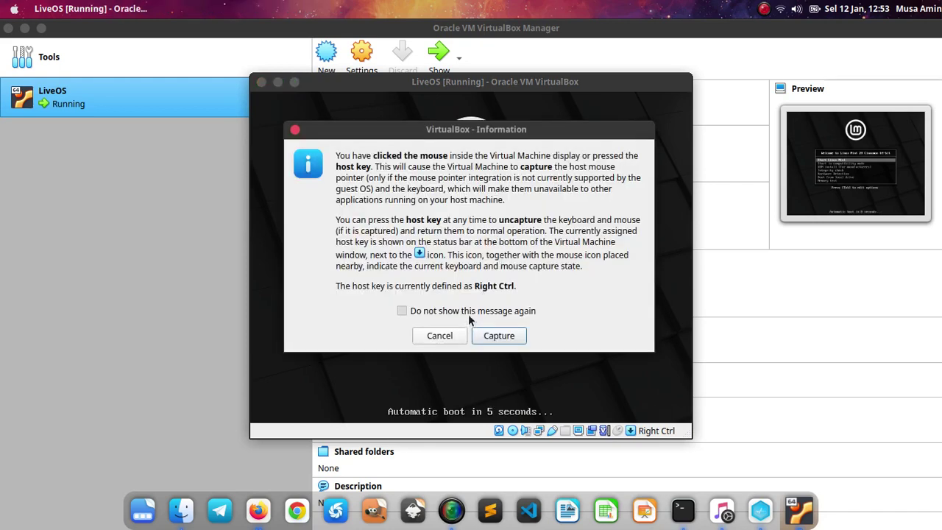
click(499, 335)
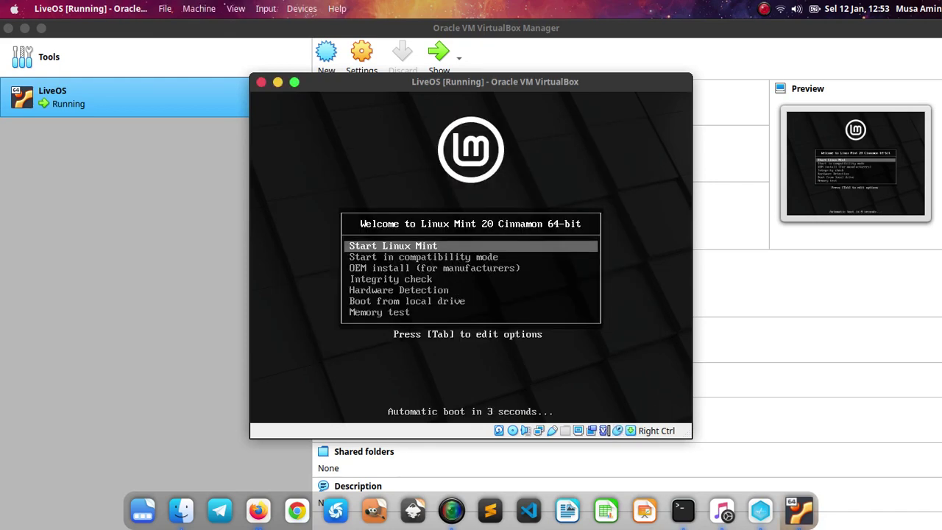
key(Return)
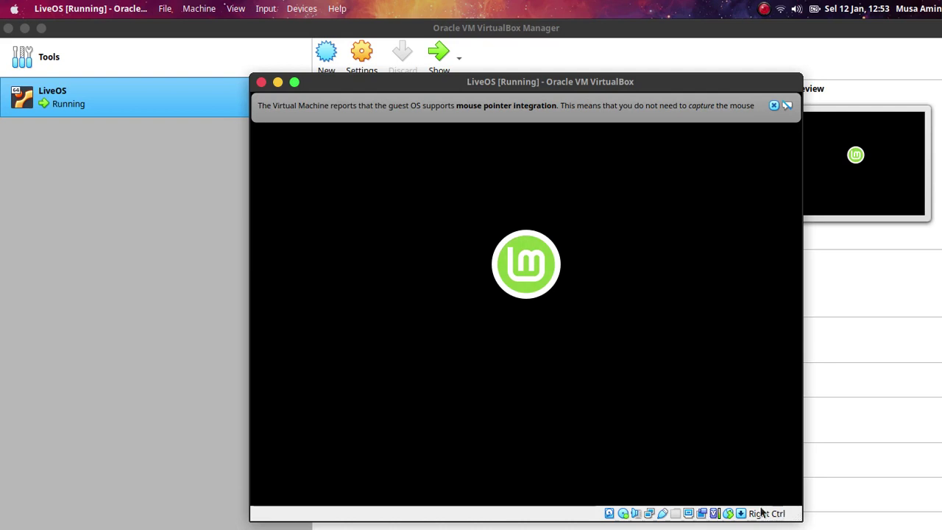
Dismiss the mouse pointer integration message, move the LiveOS window aside, and disable updates of the manager's LiveOS preview
click(783, 104)
drag(745, 86, 684, 52)
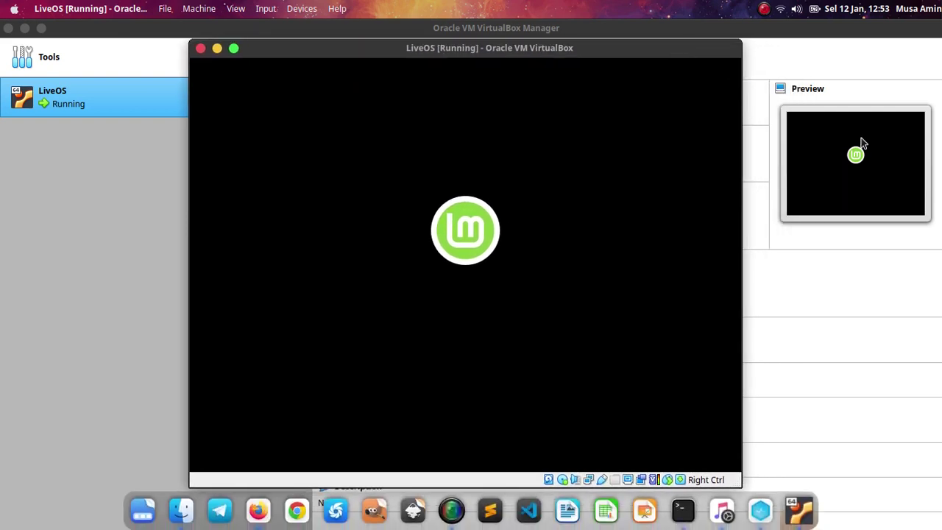
right_click(868, 144)
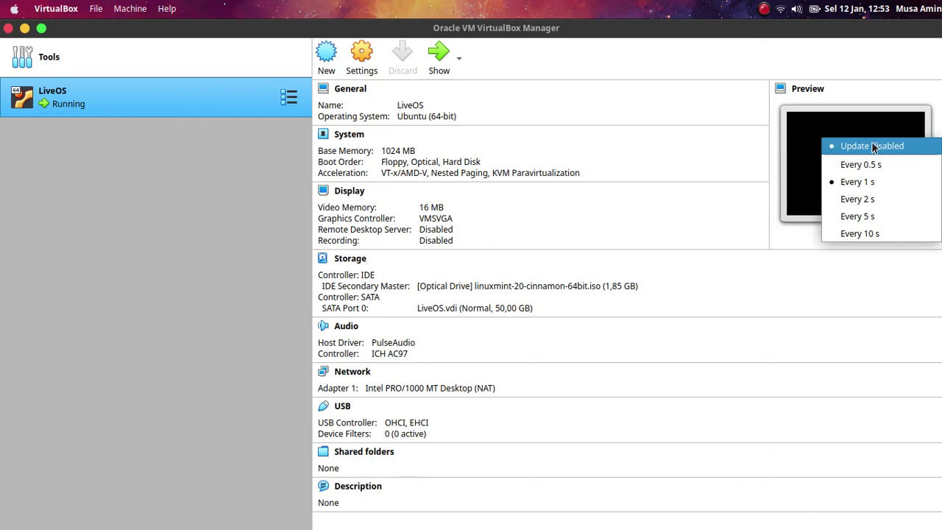
click(871, 145)
Return to the running LiveOS window and switch it to full-screen mode
mouse_move(668, 515)
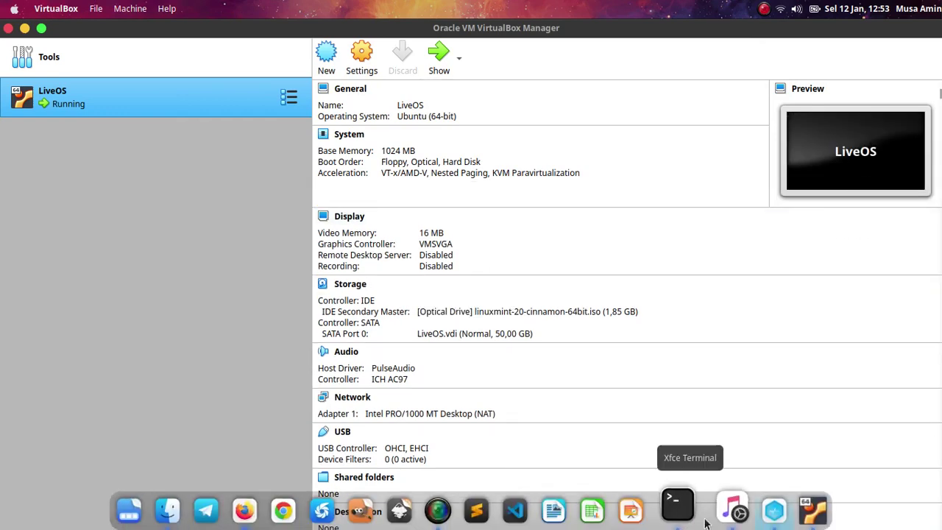
click(768, 510)
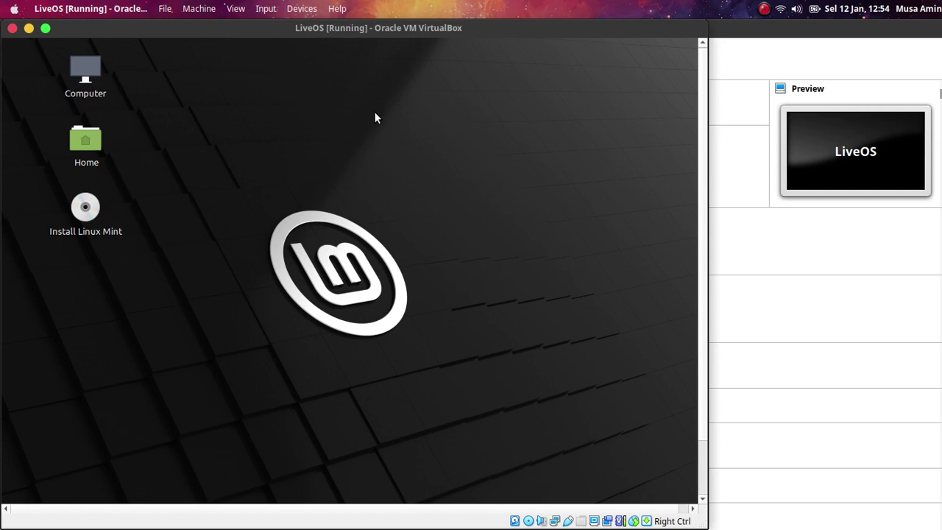
key(ctrl+f)
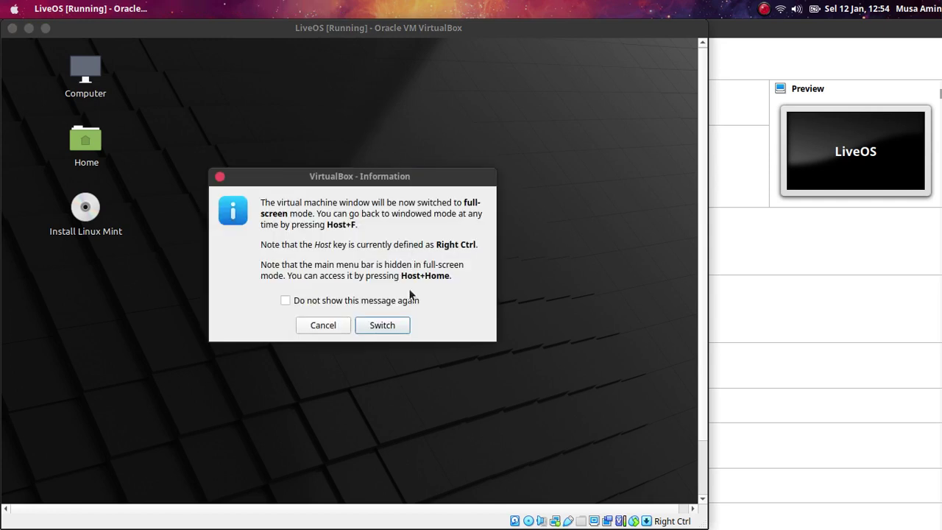
click(383, 326)
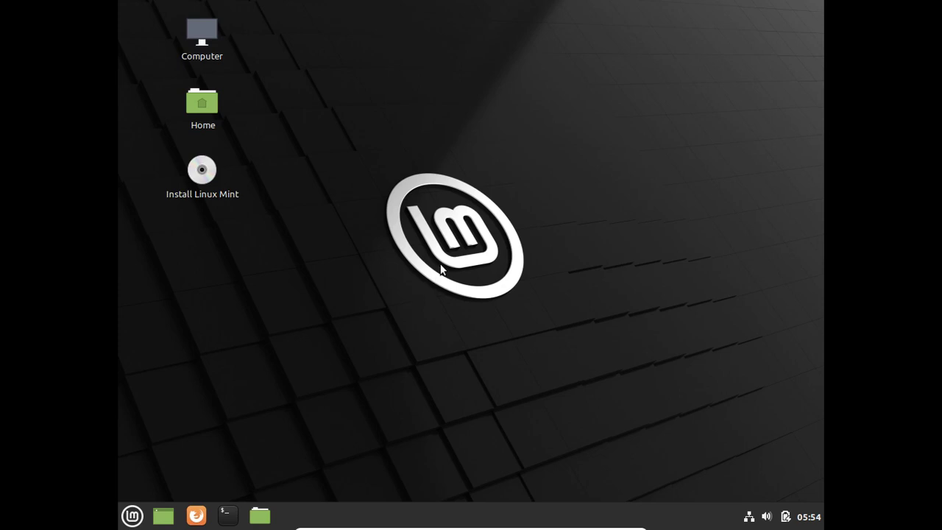
Check the guest's wired connection and inspect its IP address by running ifconfig in a maximized Linux Mint terminal
click(748, 517)
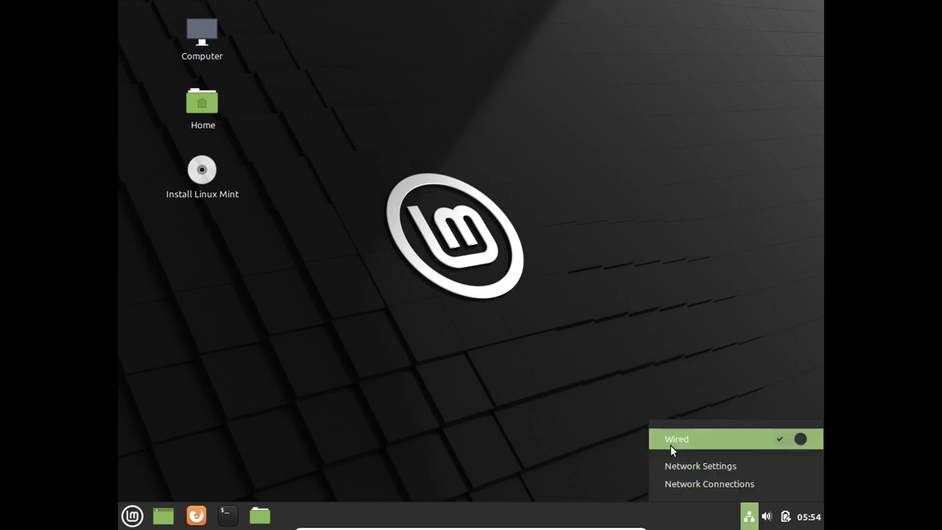
click(375, 348)
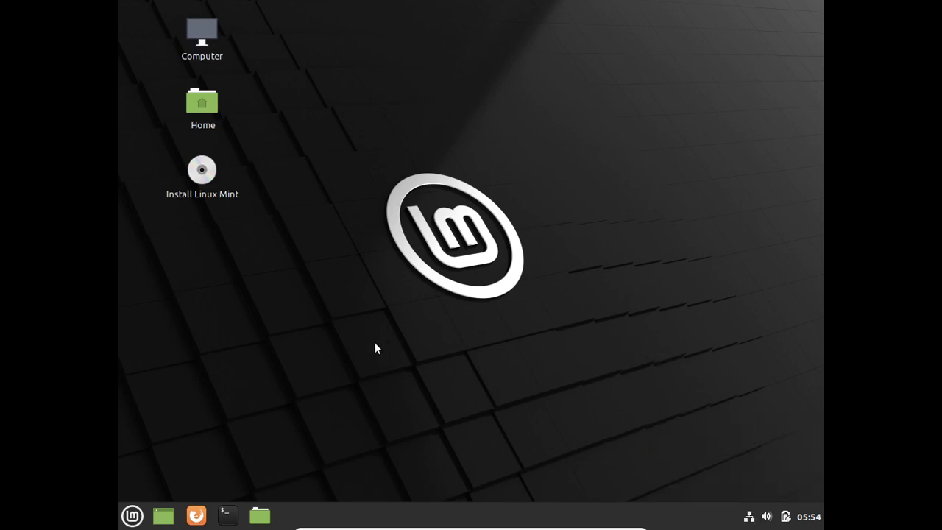
click(228, 515)
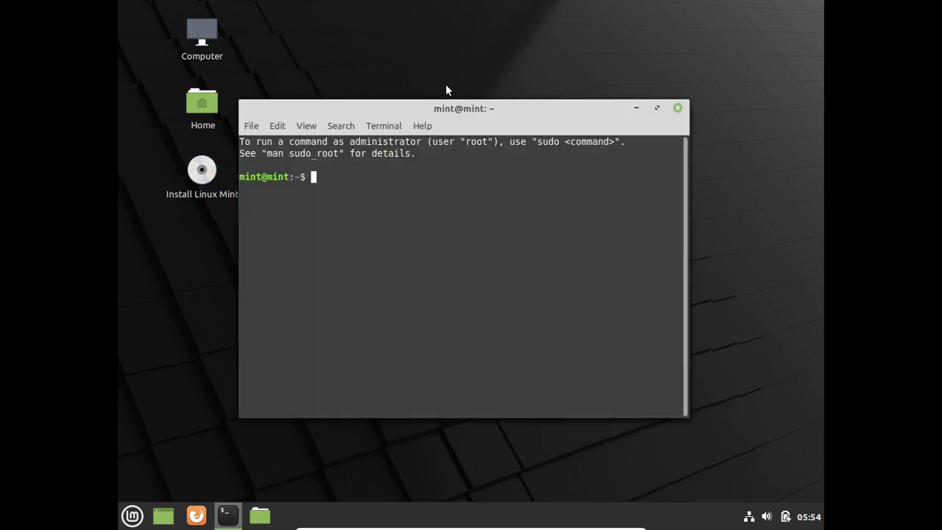
double_click(442, 105)
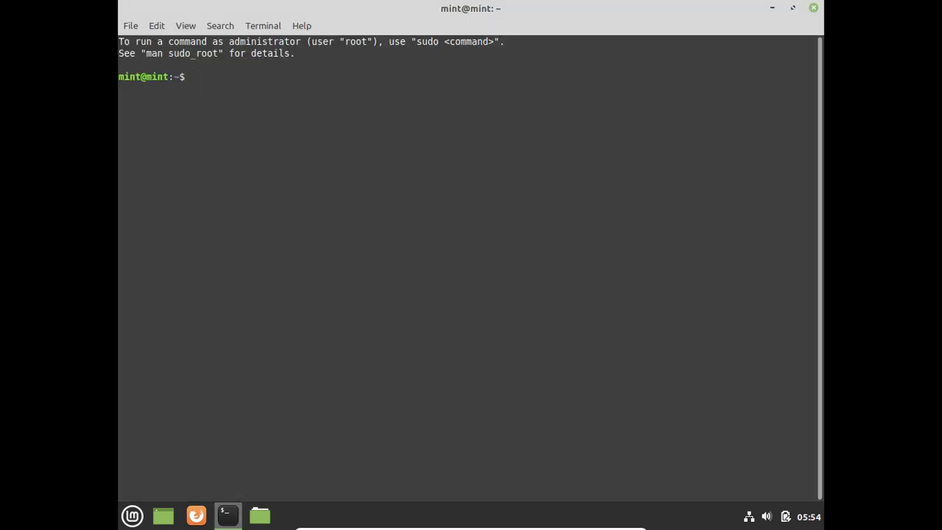
text(ifconfig)
key(Return)
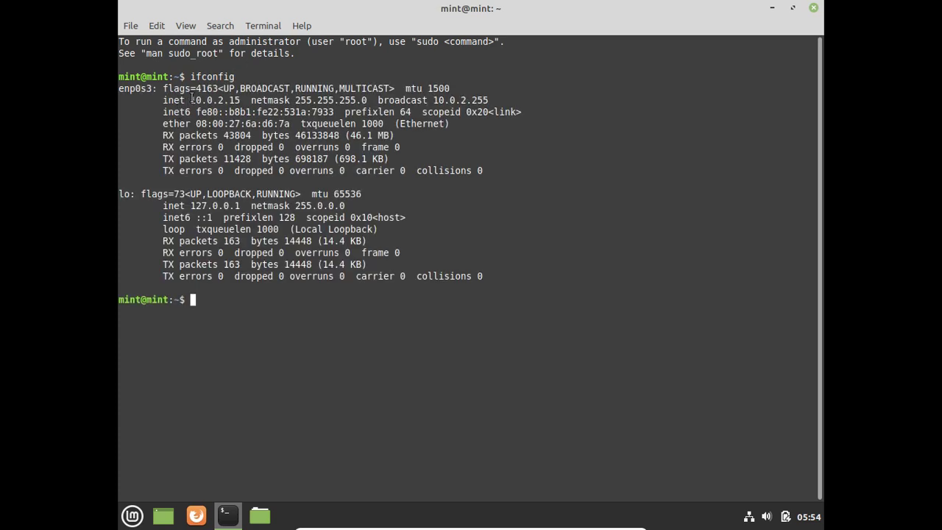
drag(190, 100, 235, 100)
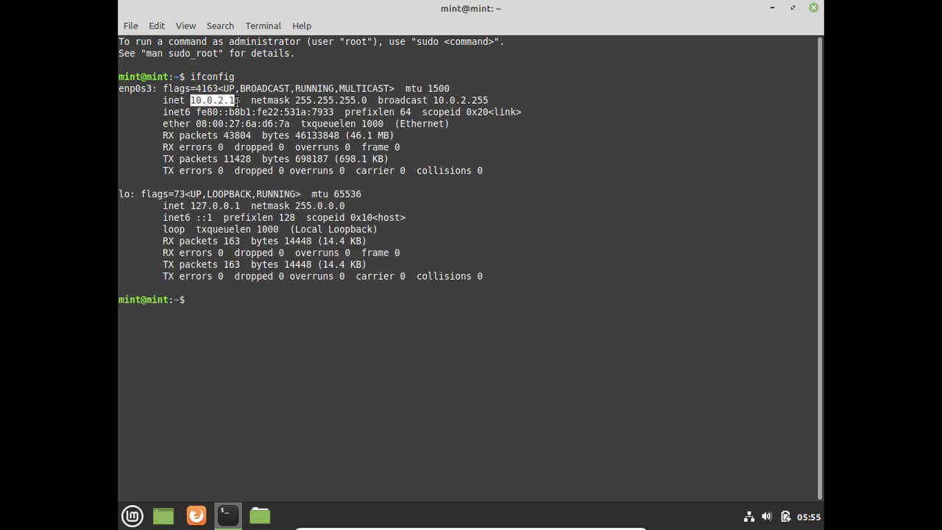
click(232, 125)
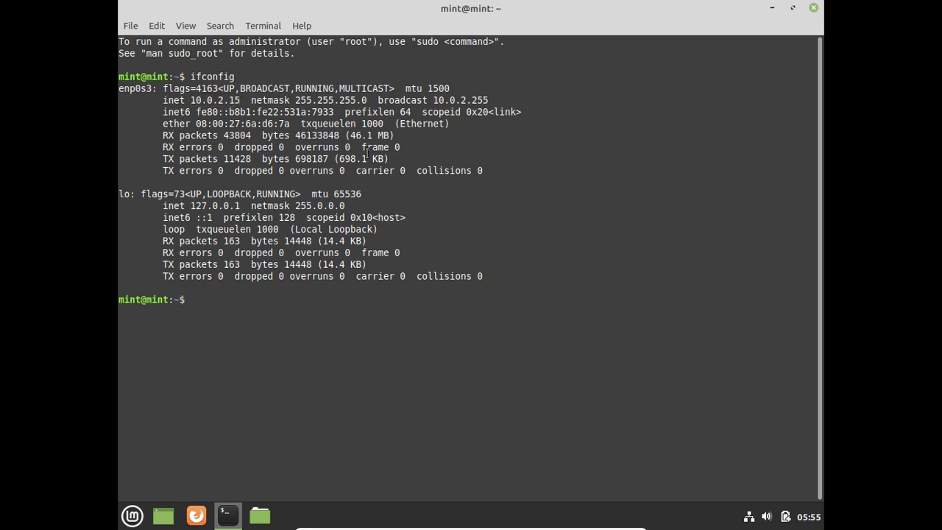
Test the guest's internet access by pinging google.com from a cleared terminal, stop the ping, and close the terminal
key(ctrl+l)
text(ping google.com)
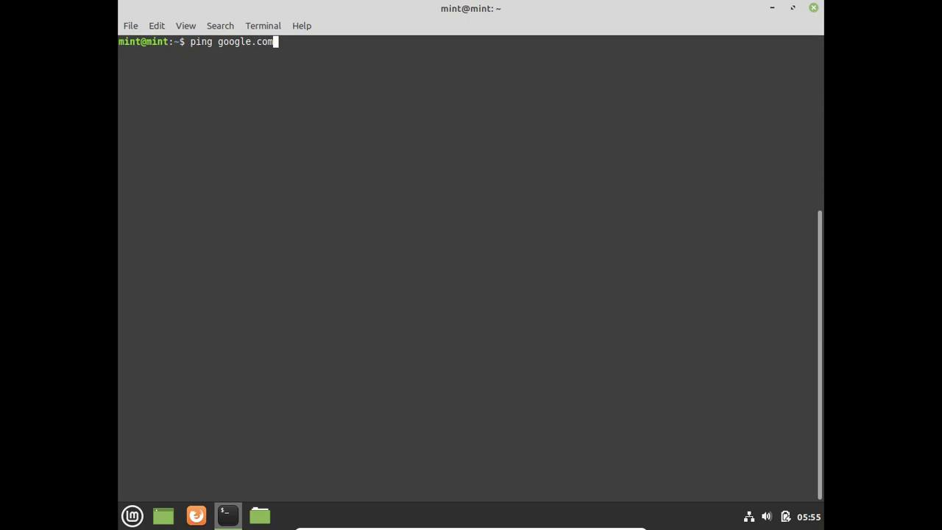
key(Return)
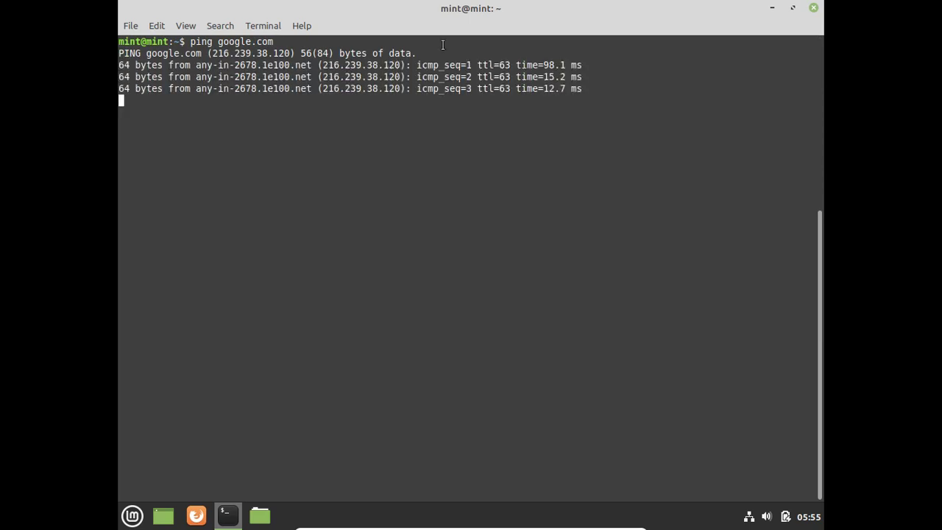
key(ctrl+c)
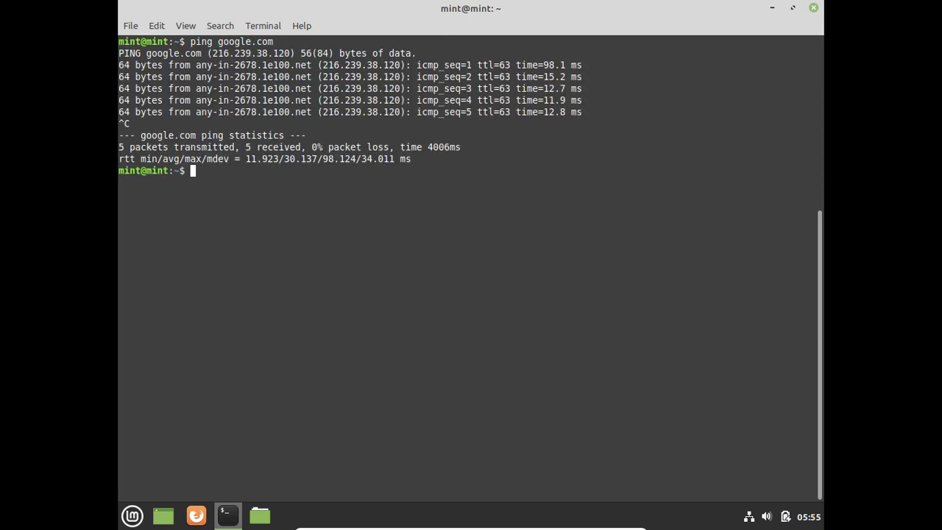
key(ctrl+d)
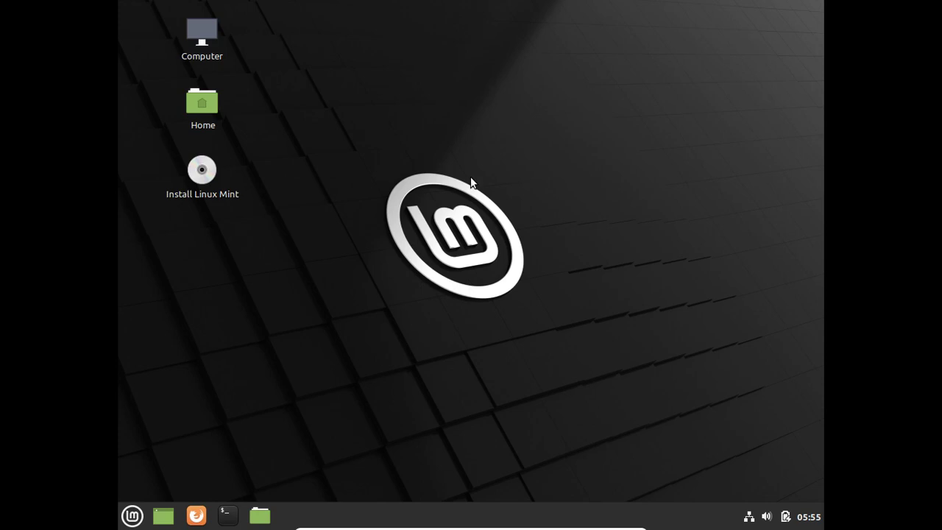
Return the LiveOS virtual machine to windowed mode and look through its window's menus
key(ctrl+f)
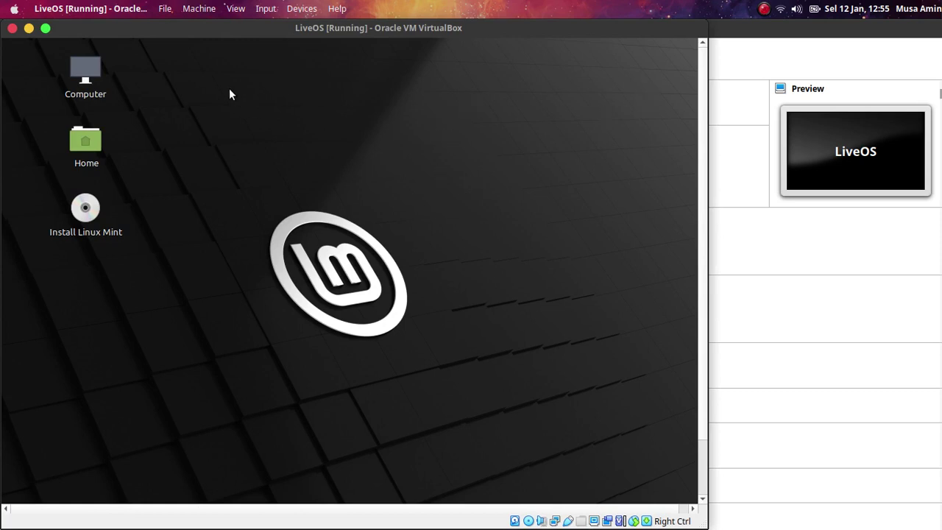
click(165, 9)
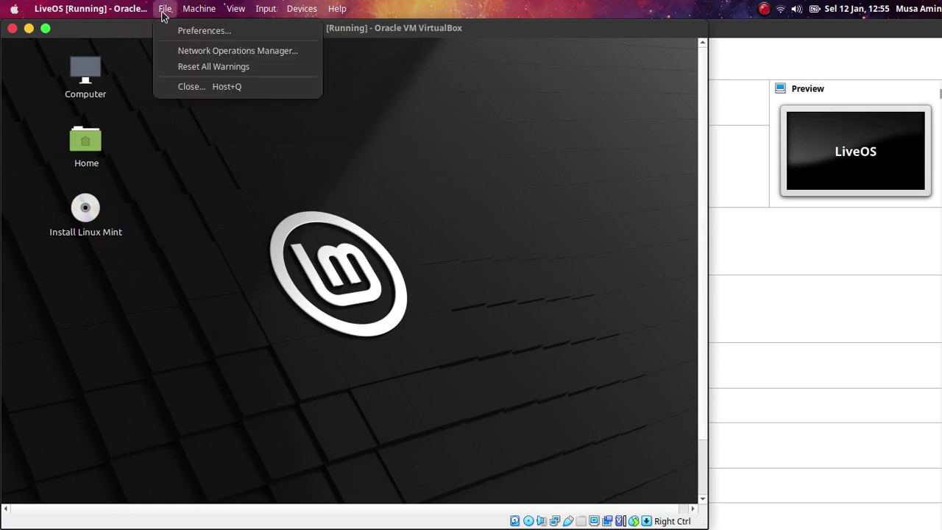
mouse_move(184, 10)
mouse_move(233, 13)
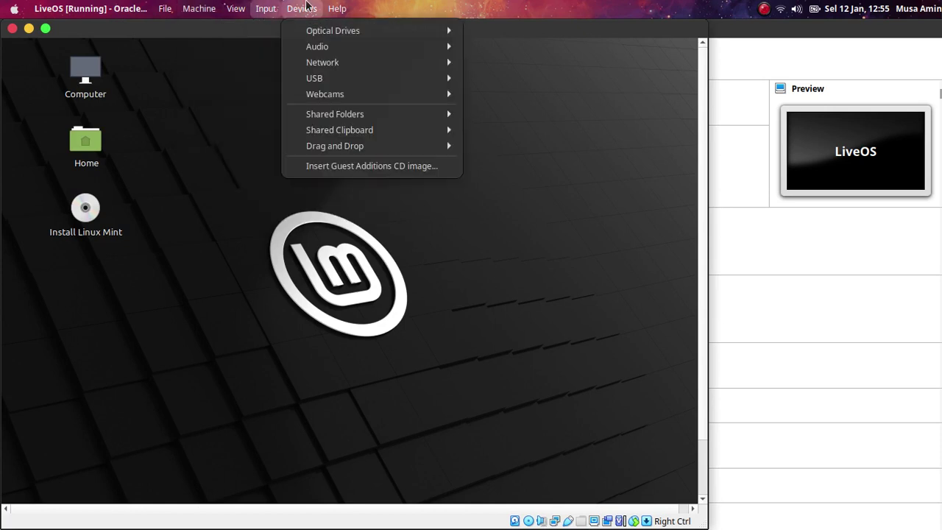
click(200, 22)
Send LiveOS an ACPI Shutdown and confirm Shut Down in the guest's session dialog
click(164, 9)
mouse_move(196, 15)
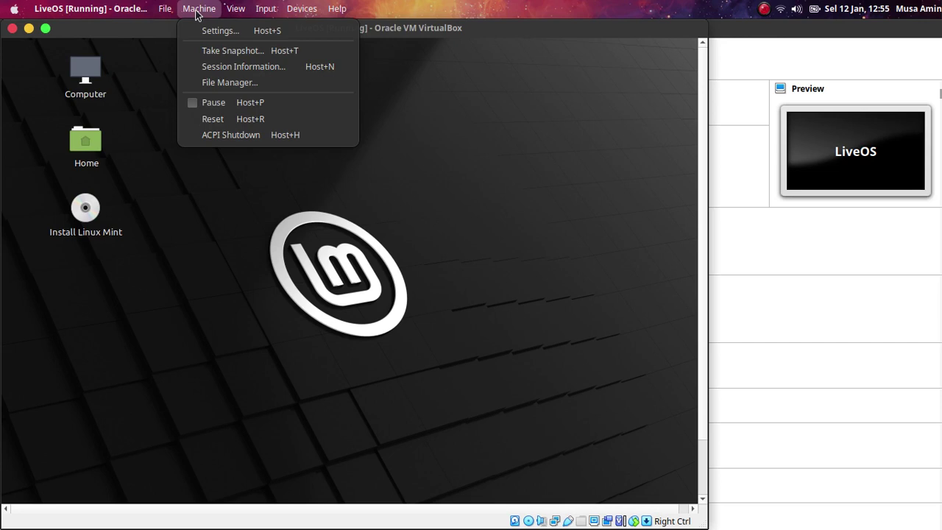
click(244, 140)
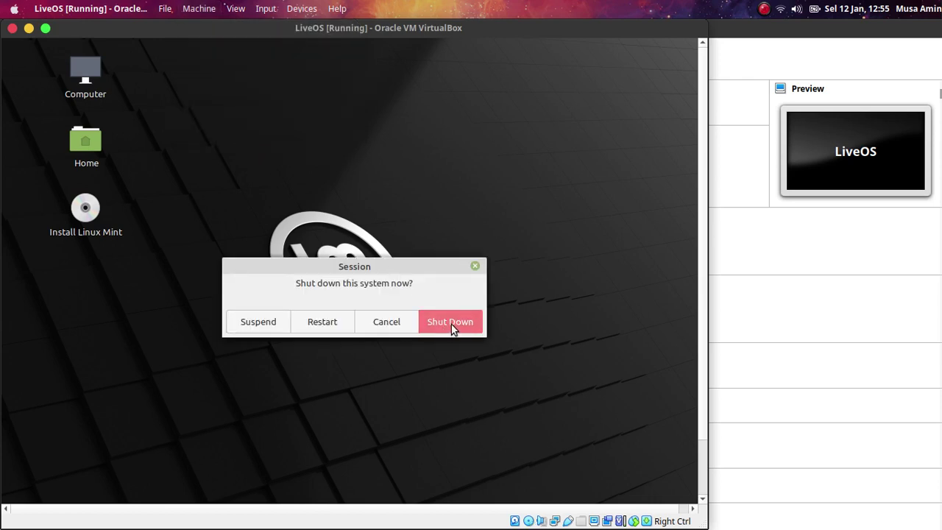
click(451, 324)
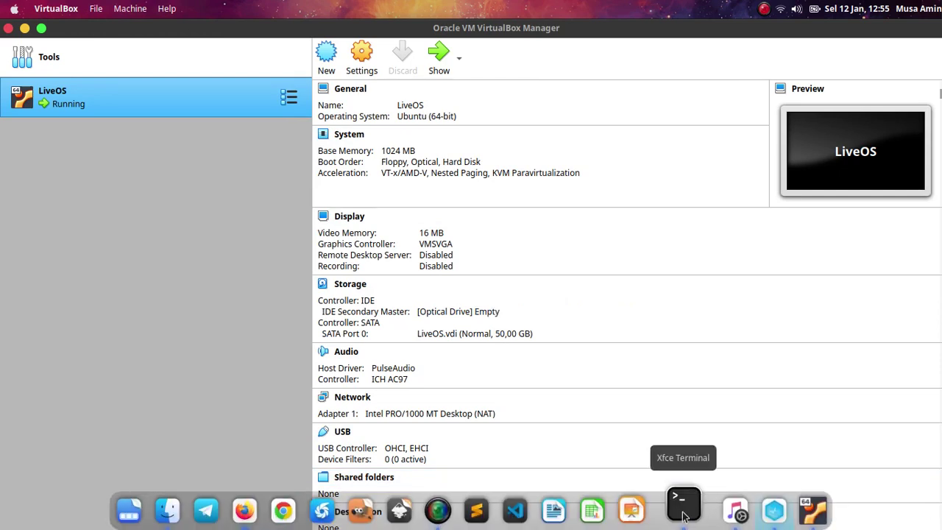
Switch to Xfce Terminal, paste the VirtualBox apt install command without running it, and examine the virtualbox and virtualbox-dkms package names
click(685, 513)
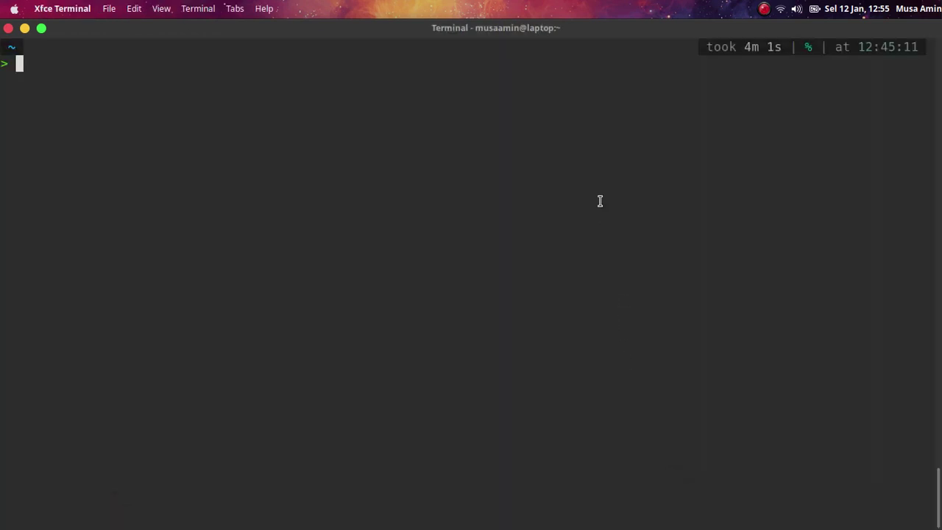
key(ctrl+shift+v)
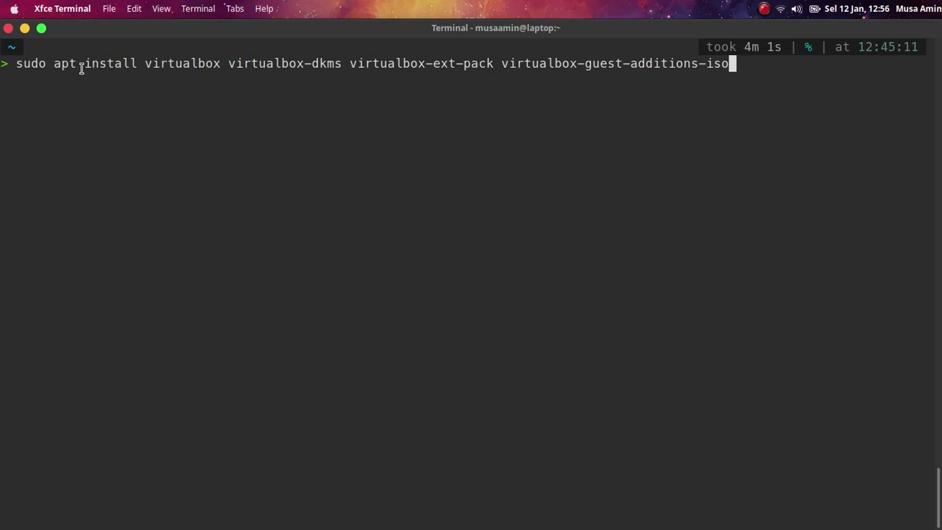
double_click(180, 66)
click(200, 67)
double_click(317, 66)
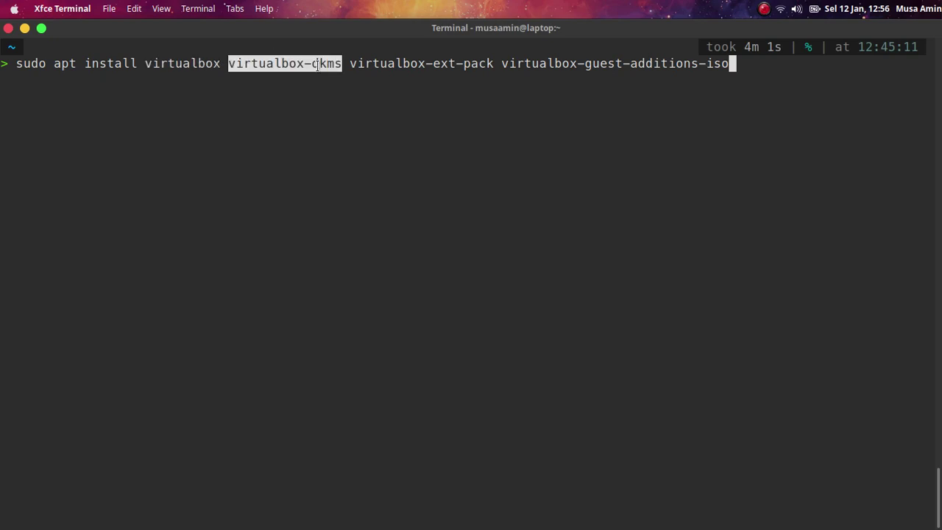
click(333, 87)
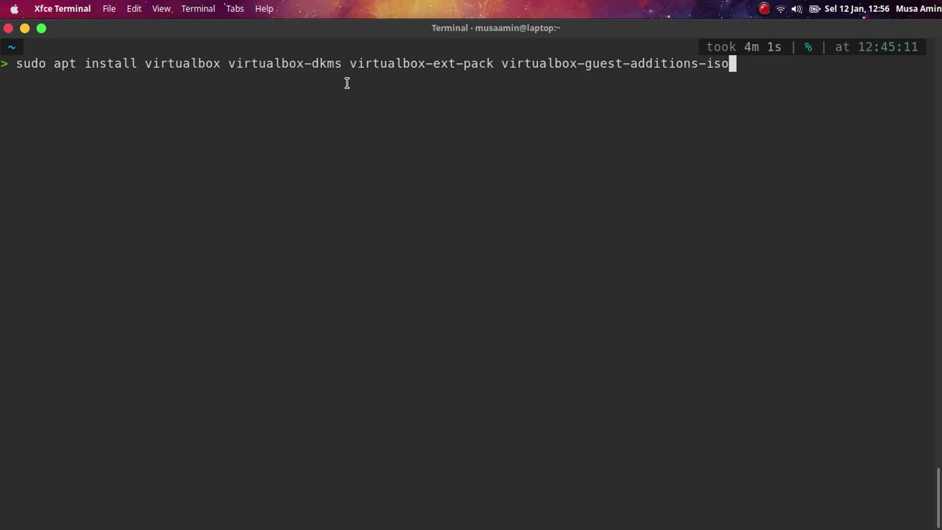
drag(312, 63, 327, 65)
click(320, 85)
Examine the virtualbox-ext-pack and virtualbox-guest-additions-iso package names in the unexecuted install command
double_click(428, 64)
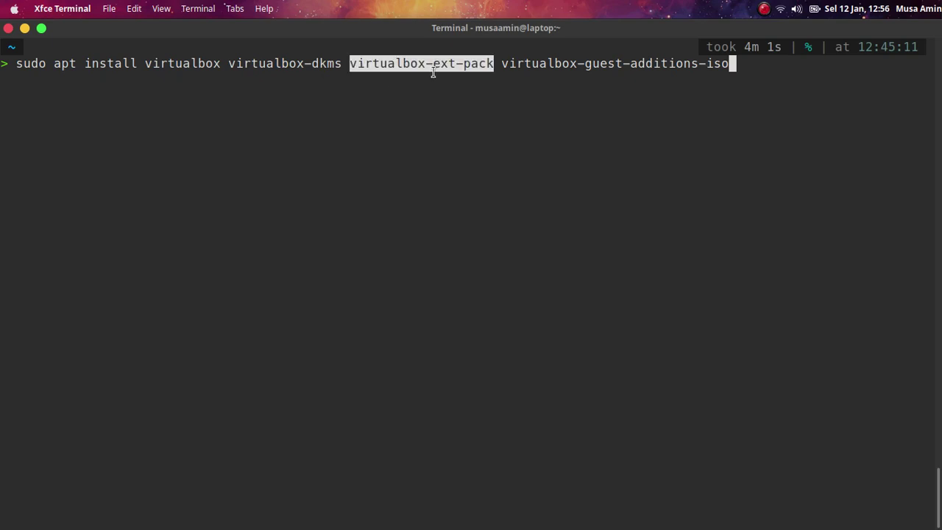
click(477, 81)
double_click(466, 70)
click(487, 85)
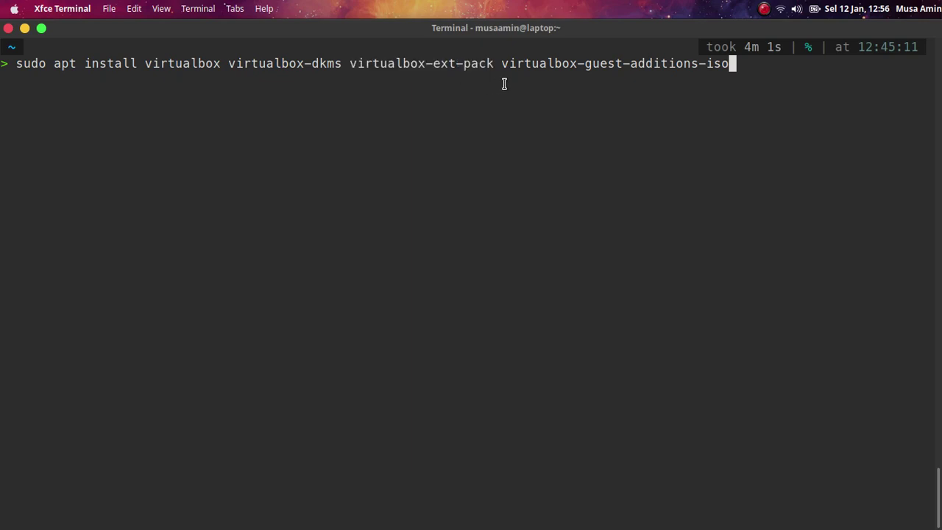
double_click(621, 64)
click(593, 88)
drag(353, 65, 450, 63)
double_click(461, 64)
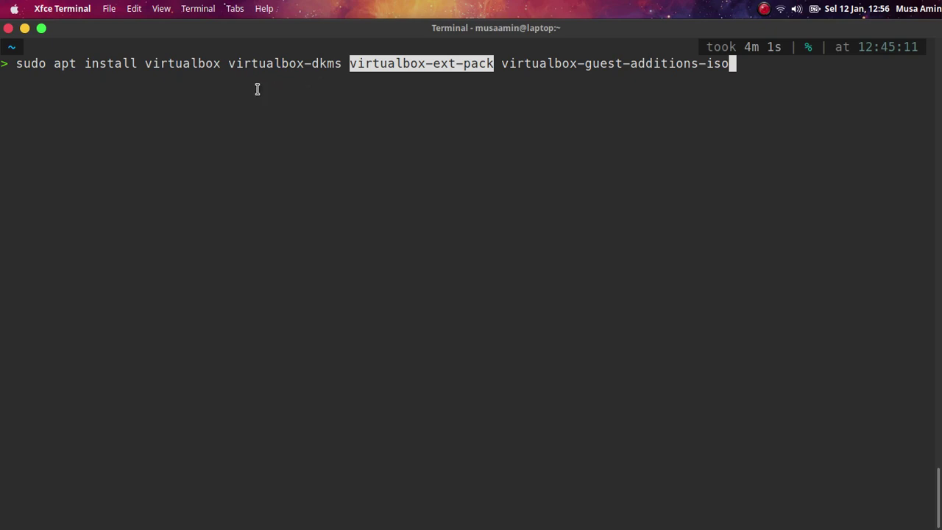
Recheck virtualbox, virtualbox-ext-pack and virtualbox-guest-additions-iso in the install command, and clear the command line
double_click(187, 66)
click(410, 65)
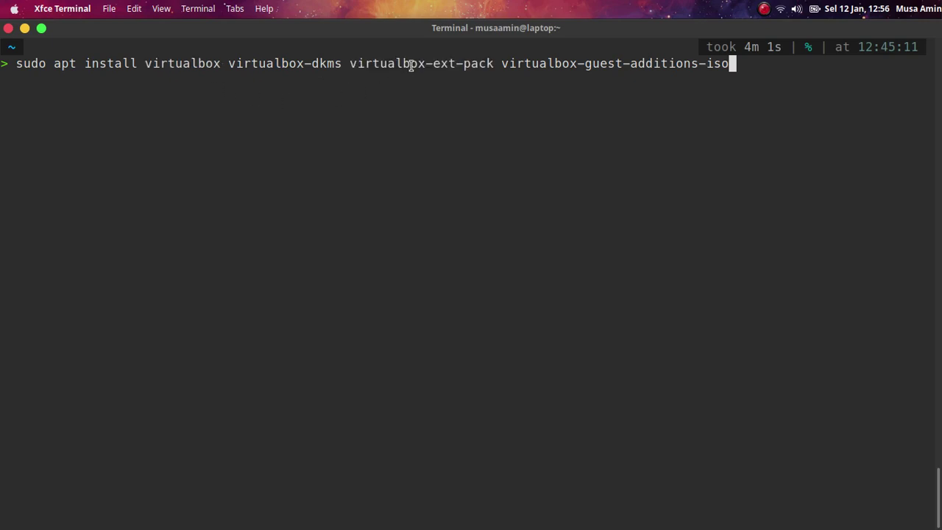
double_click(409, 64)
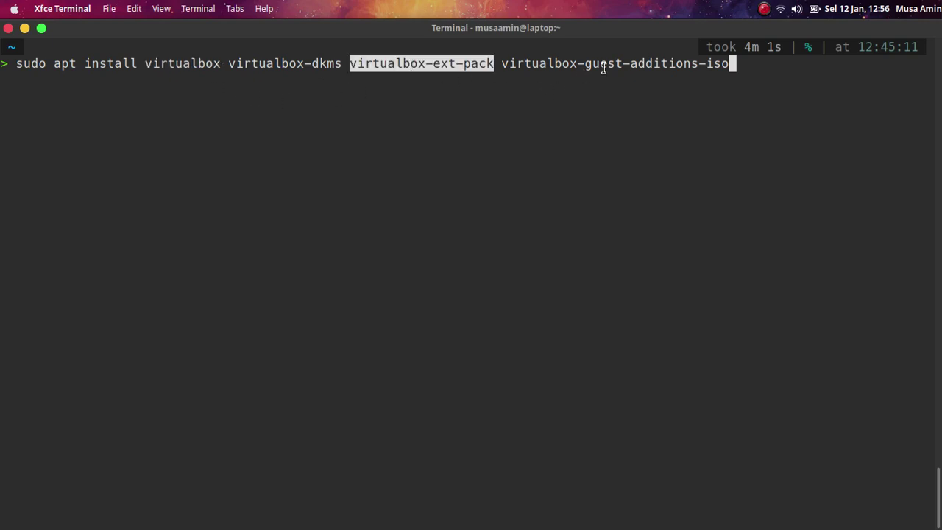
click(654, 64)
double_click(655, 63)
click(673, 115)
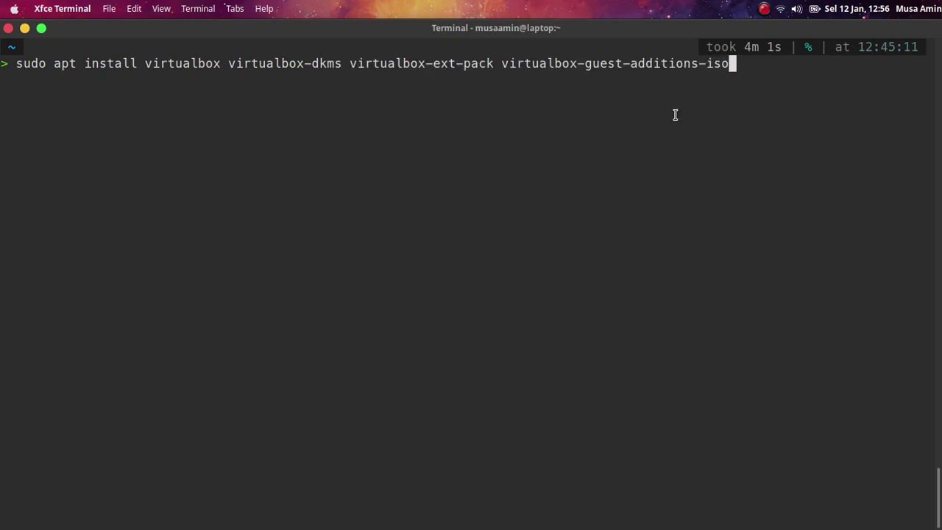
key(ctrl+u)
Switch to the Firefox window holding the VirtualBox Downloads page and show its virtualbox Archives page
mouse_move(415, 524)
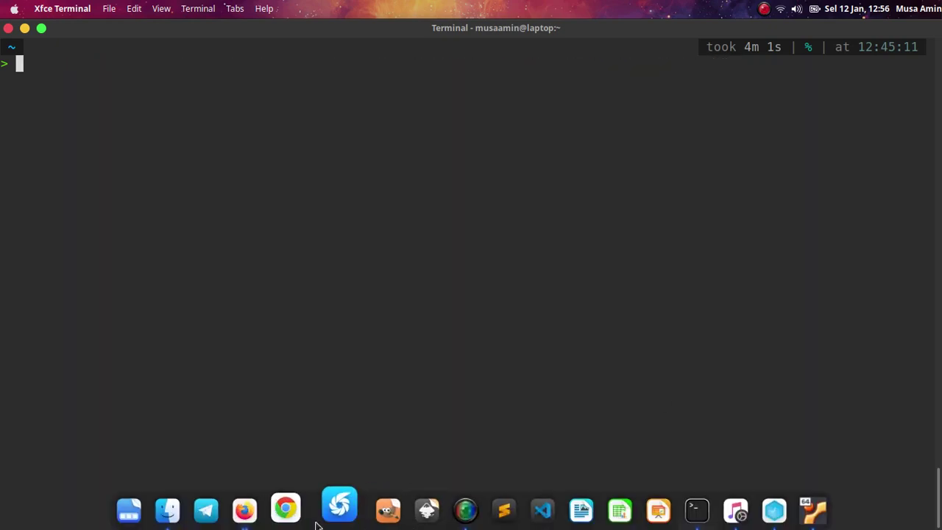
right_click(267, 516)
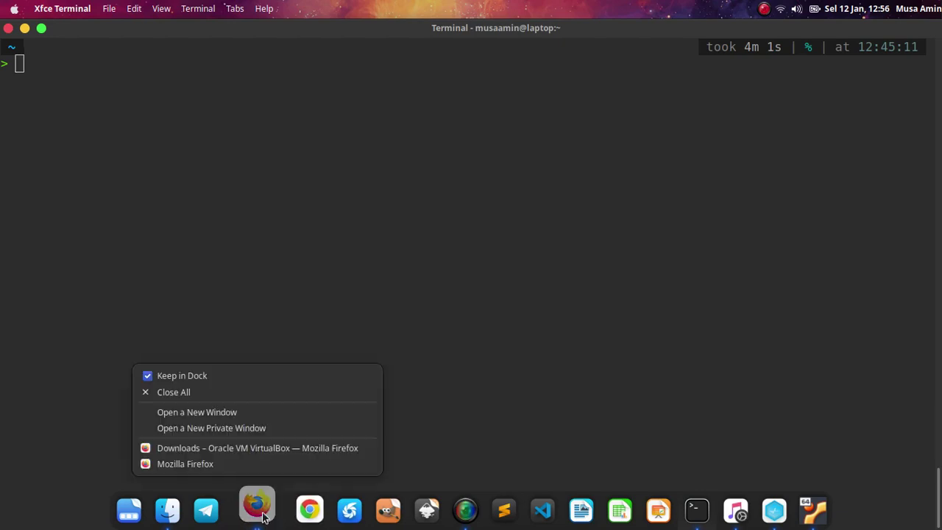
click(289, 449)
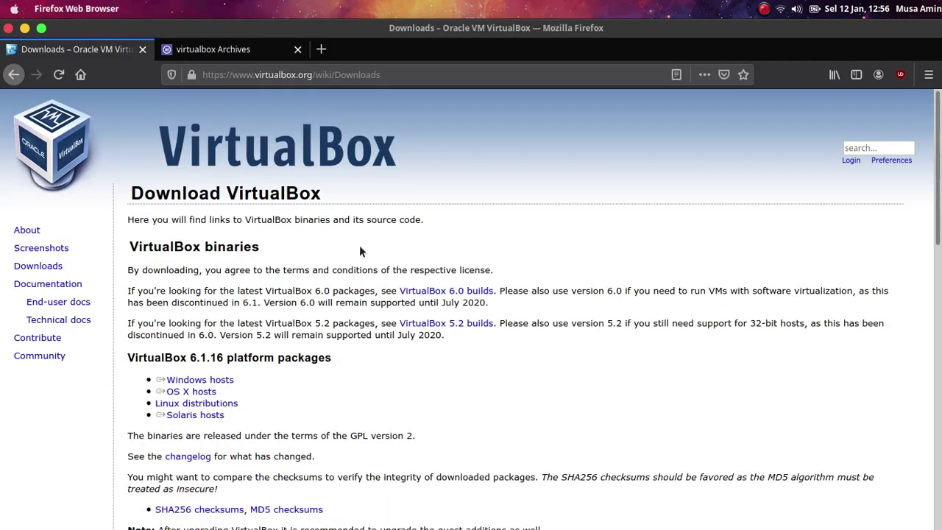
click(221, 56)
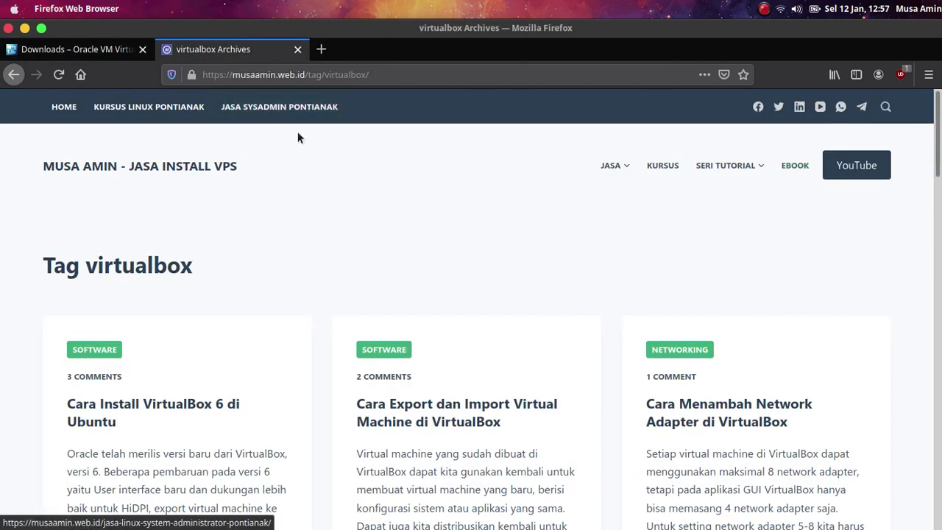
Examine the virtualbox tag in the archive page's address and look through the page's VirtualBox tutorials
click(310, 75)
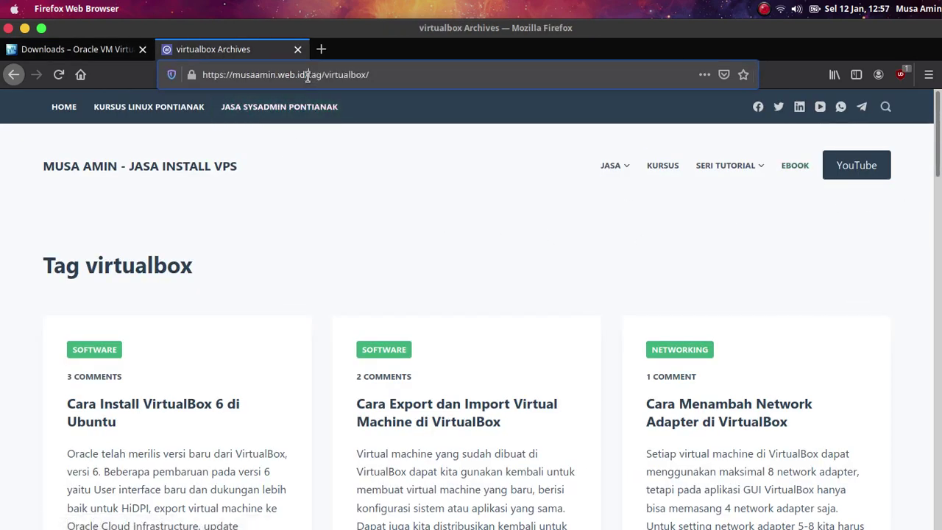
double_click(336, 75)
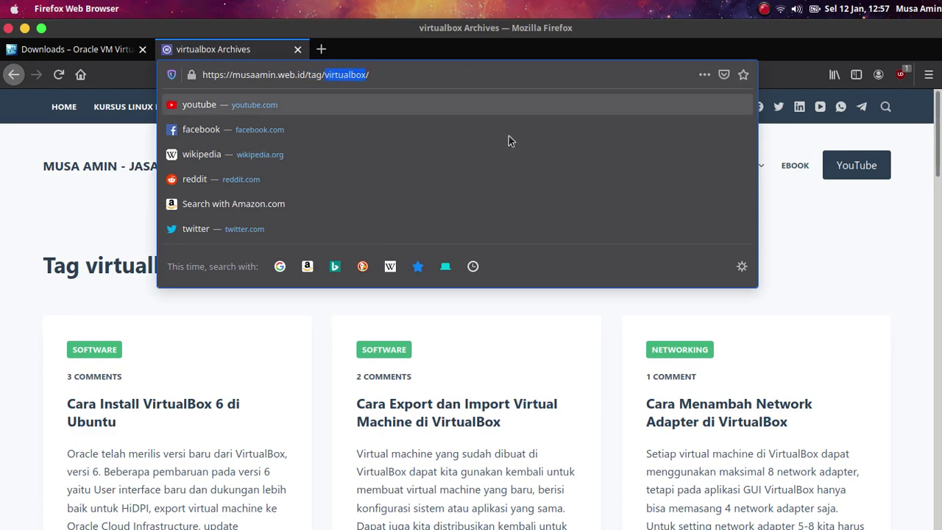
click(488, 305)
scroll(662, 290, down, 5)
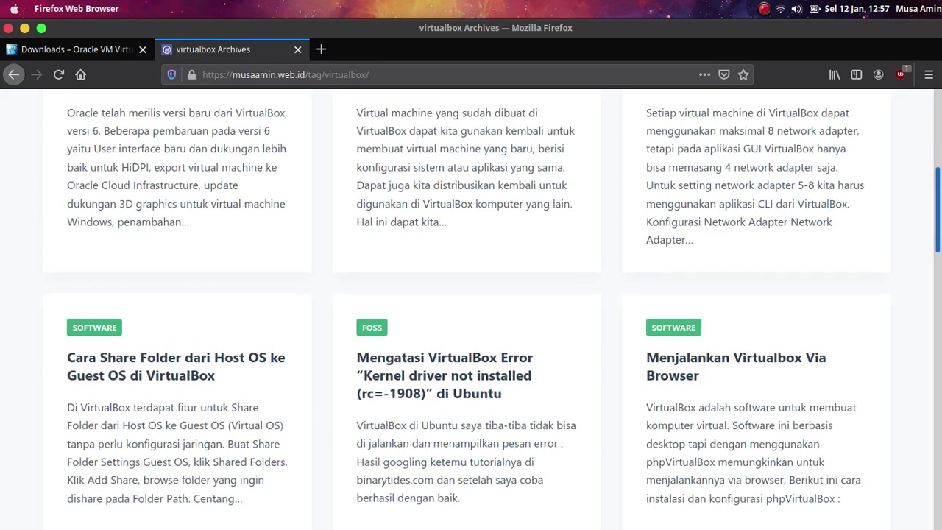
scroll(471, 309, down, 5)
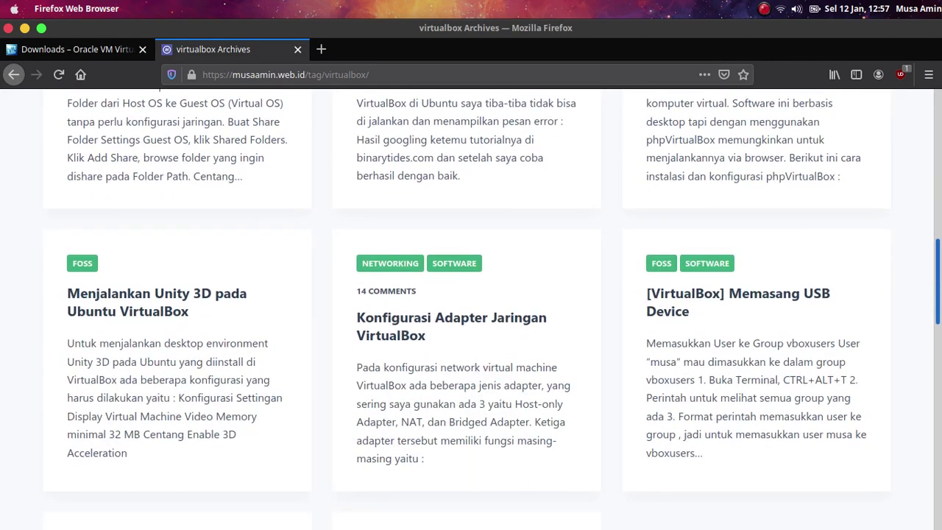
scroll(492, 307, down, 4)
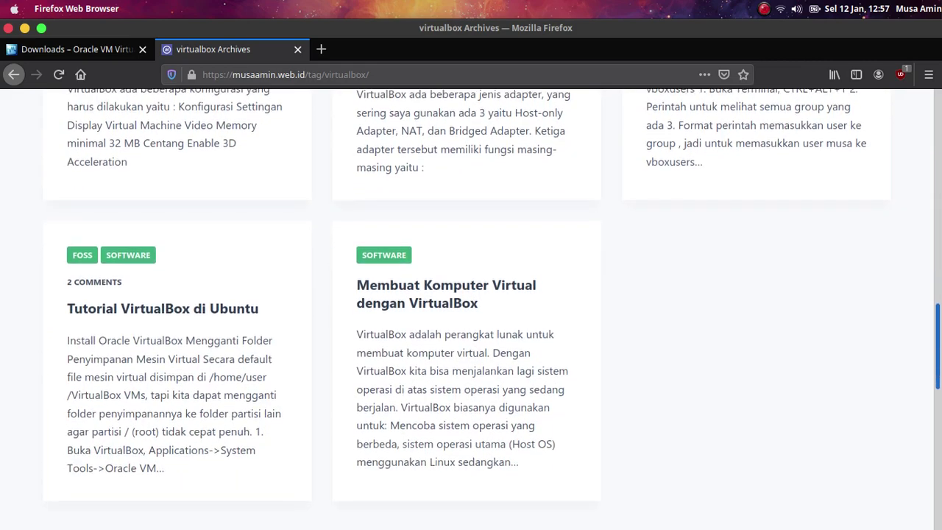